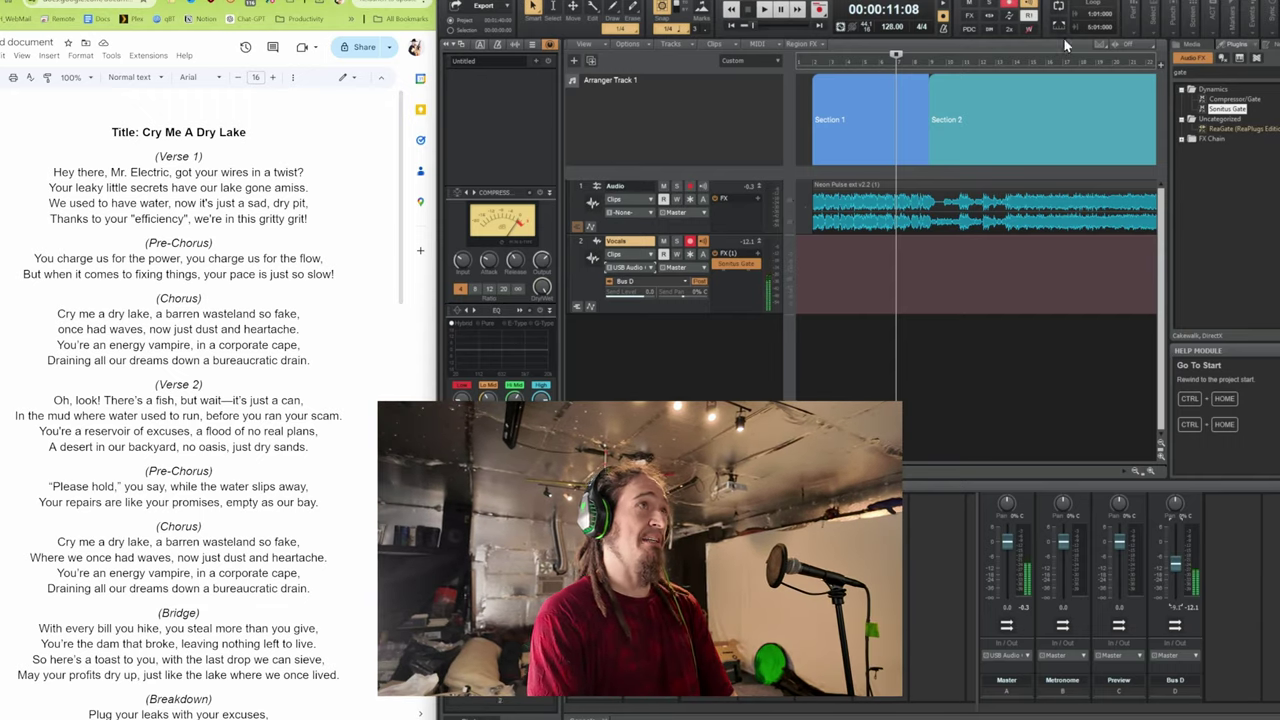
Stop playback, enlarge the timeline scale and record a vocal take on the Vocals track from the project start
{"action": "key", "text": "space"}
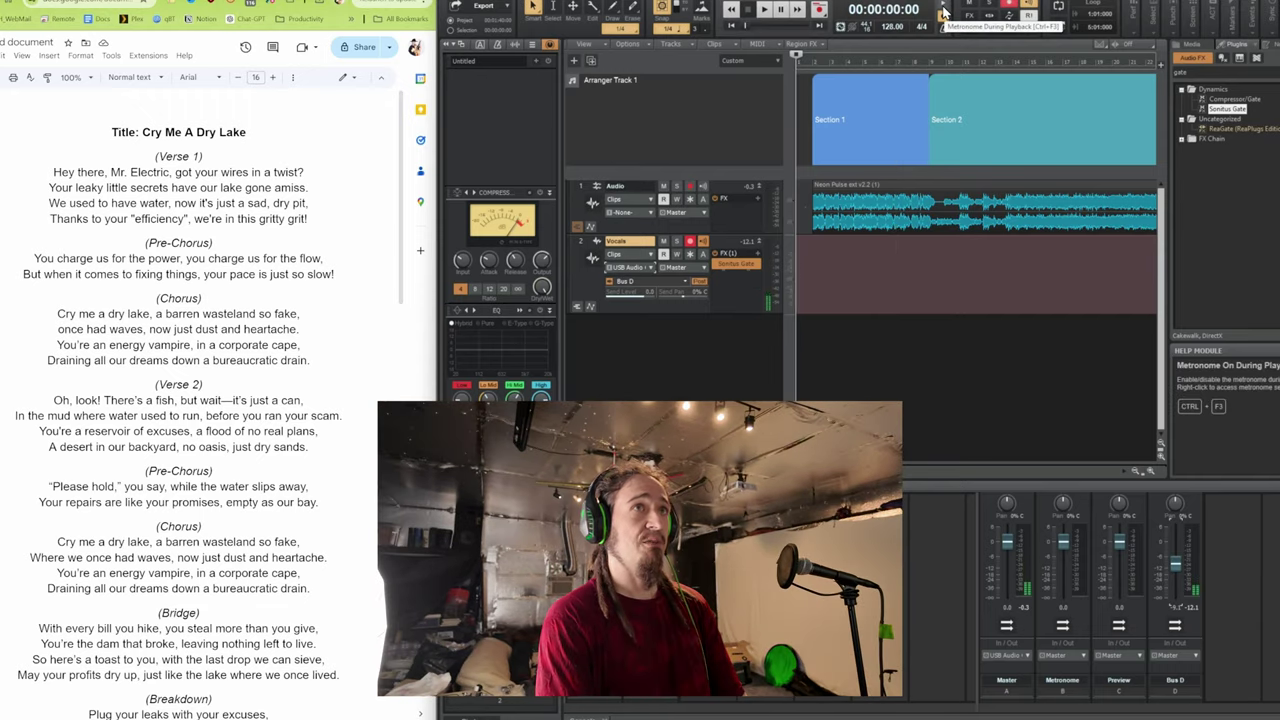
{"action": "left_click", "coordinate": [1155, 474]}
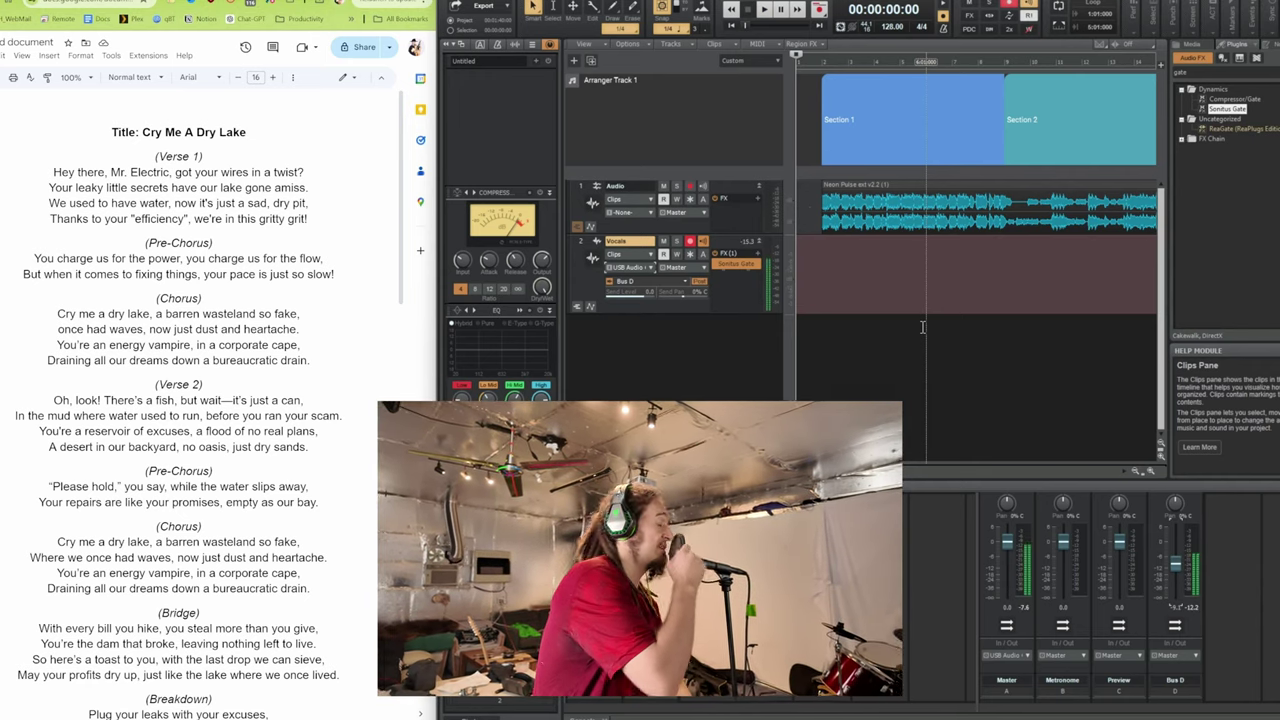
{"action": "key", "text": "r"}
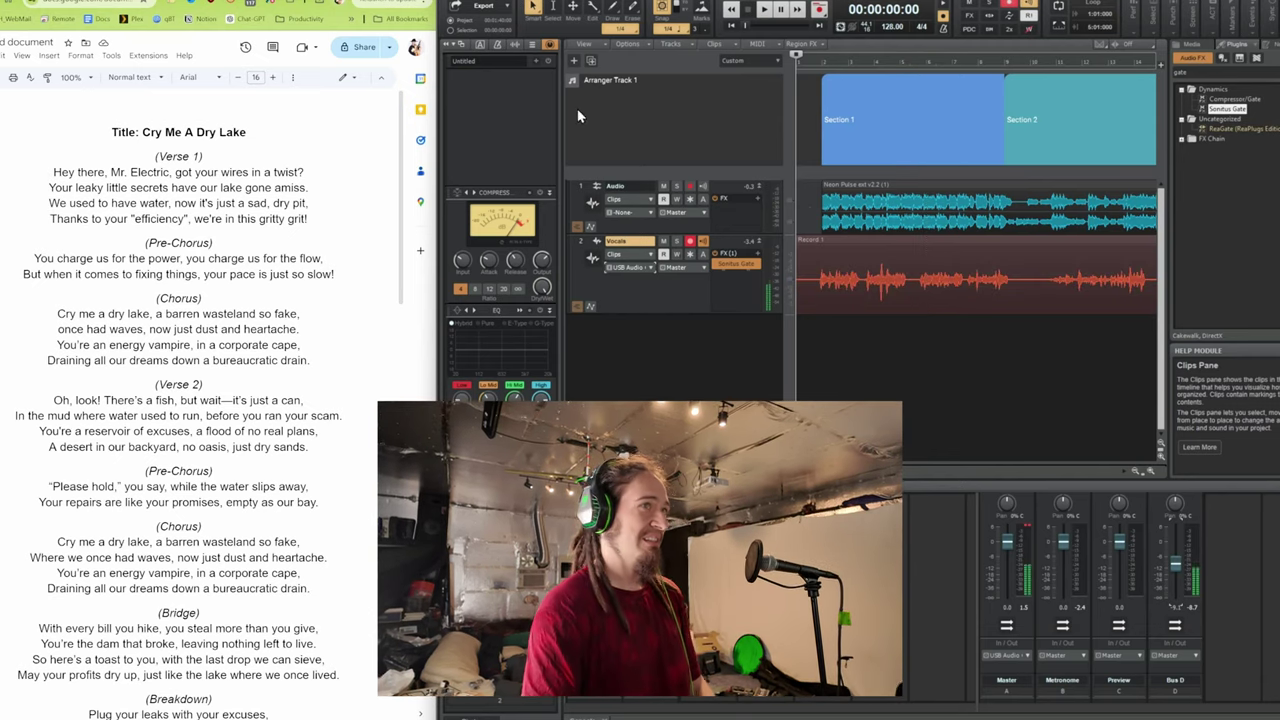
Highlight the first Pre-Chorus in the lyrics document and play the recorded vocal take from near the project start
{"action": "left_click_drag", "start_coordinate": [339, 277], "coordinate": [145, 243]}
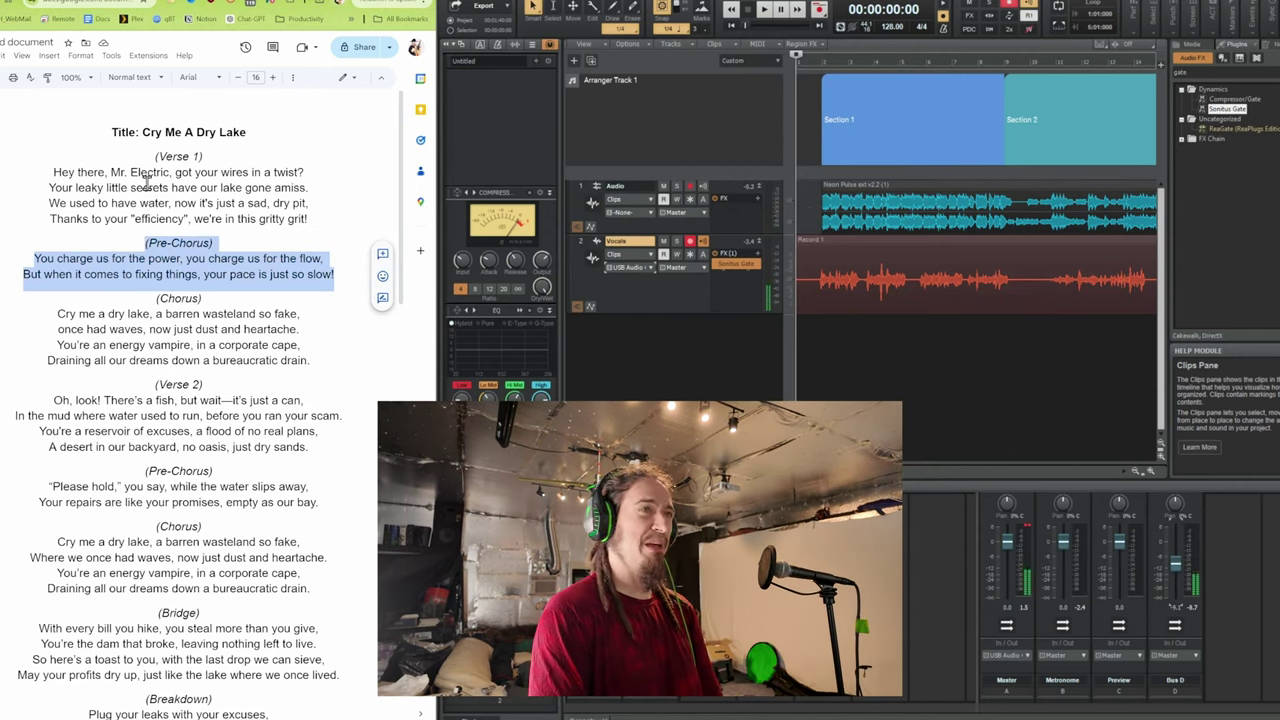
{"action": "left_click", "coordinate": [811, 337]}
{"action": "key", "text": "space"}
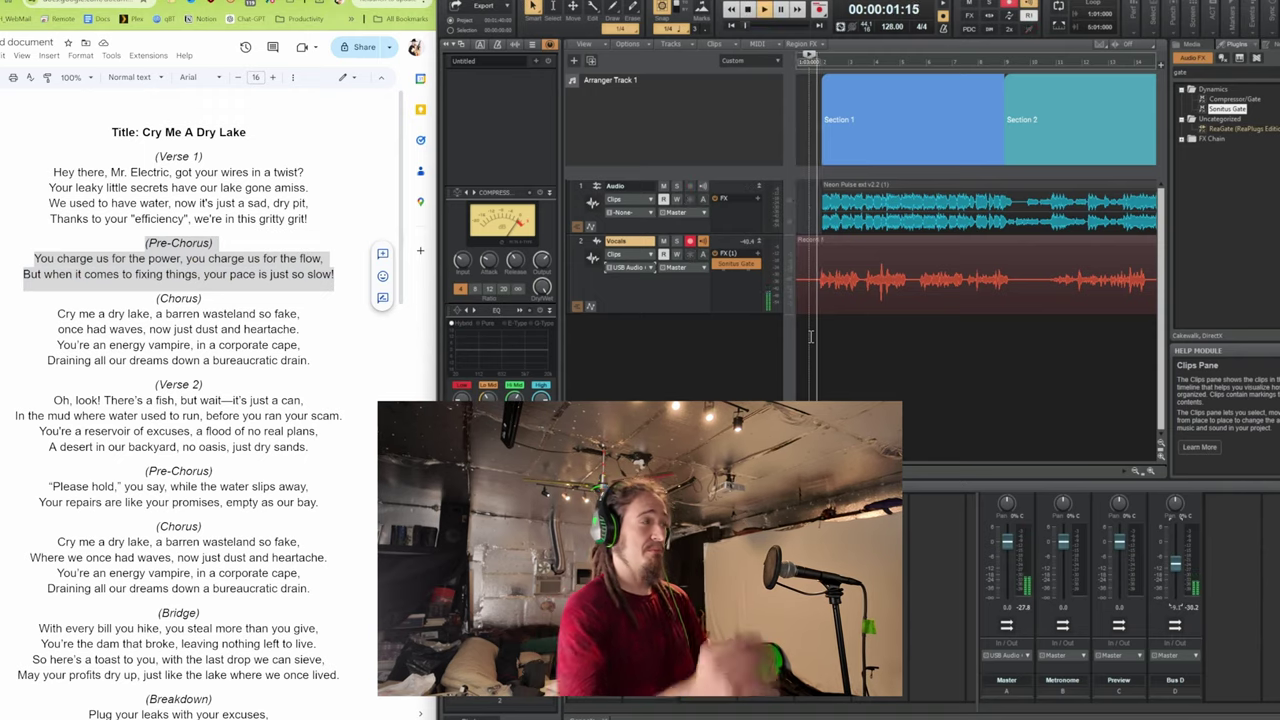
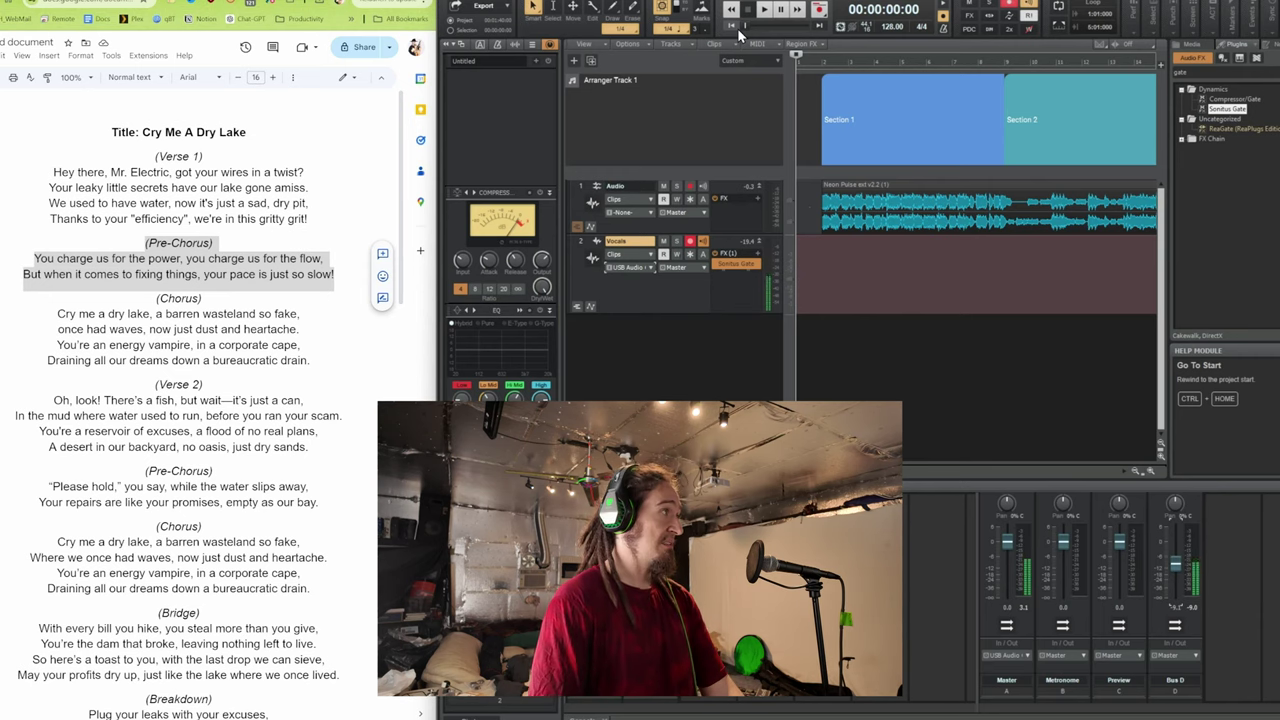
Examine the Verse 1 lyrics, marking the heading and its first two lines in the document
{"action": "left_click", "coordinate": [216, 174]}
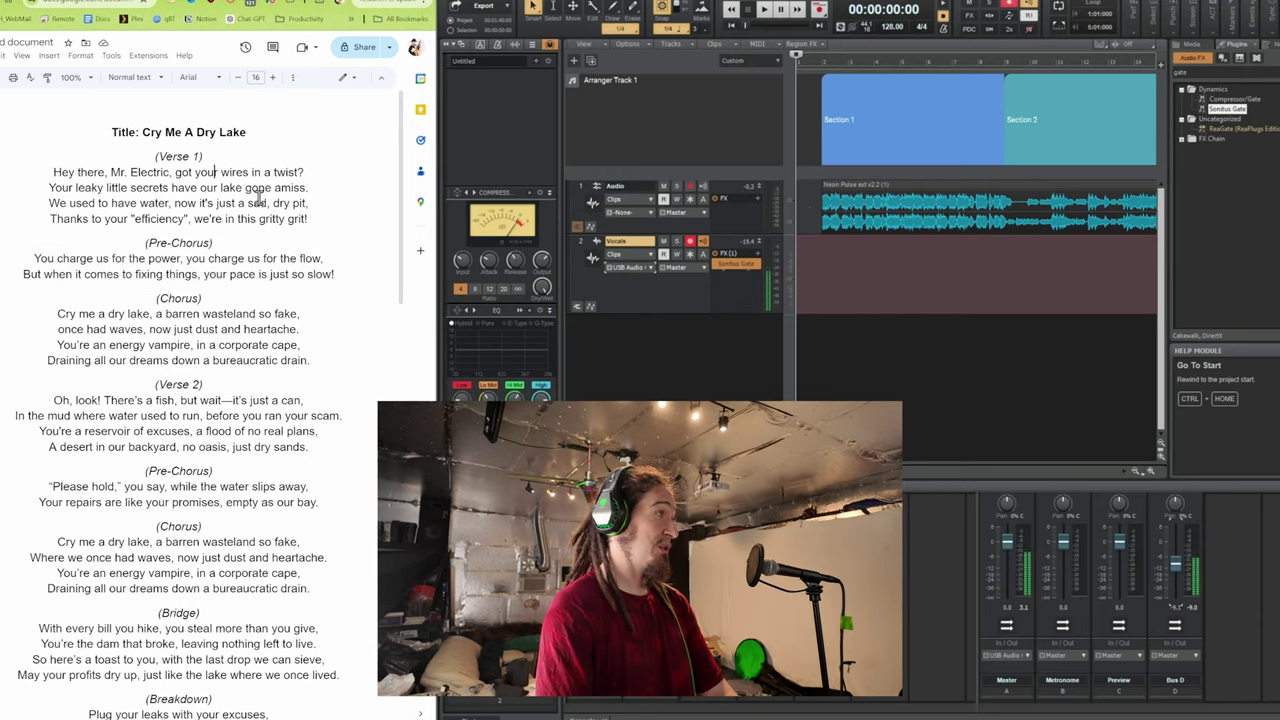
{"action": "left_click_drag", "start_coordinate": [318, 223], "coordinate": [45, 198]}
{"action": "left_click", "coordinate": [47, 182]}
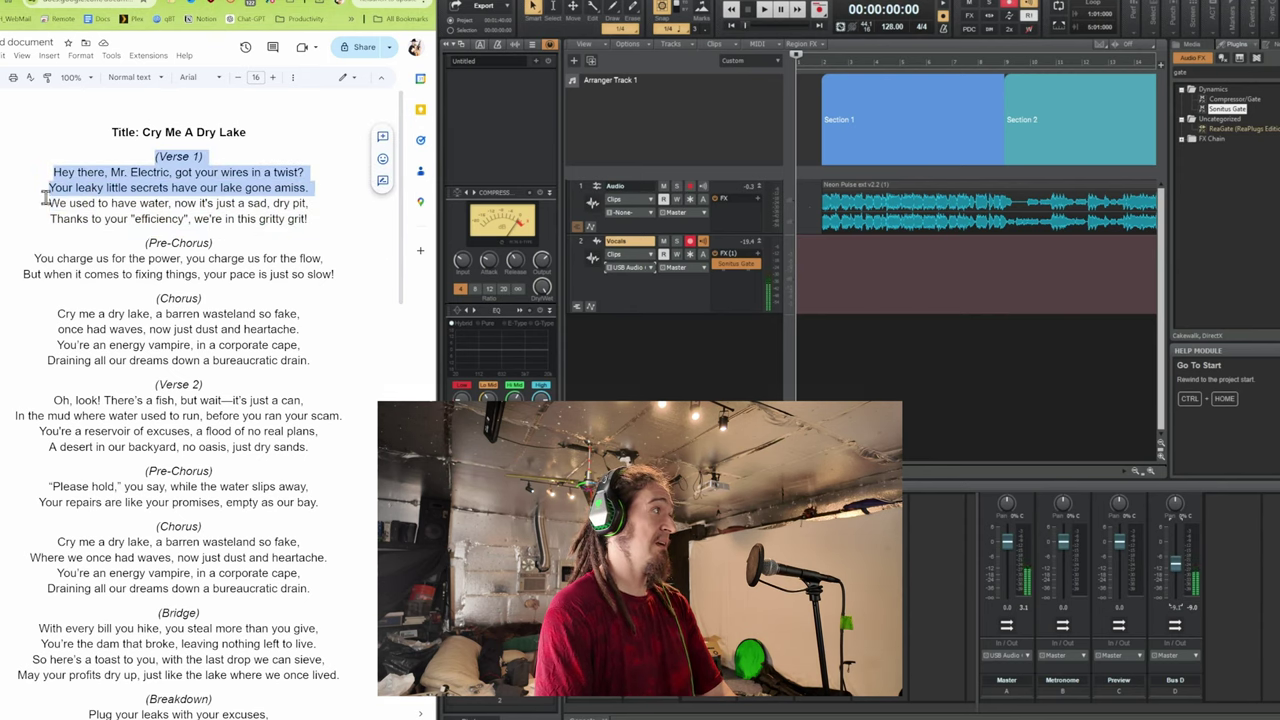
{"action": "left_click", "coordinate": [115, 212]}
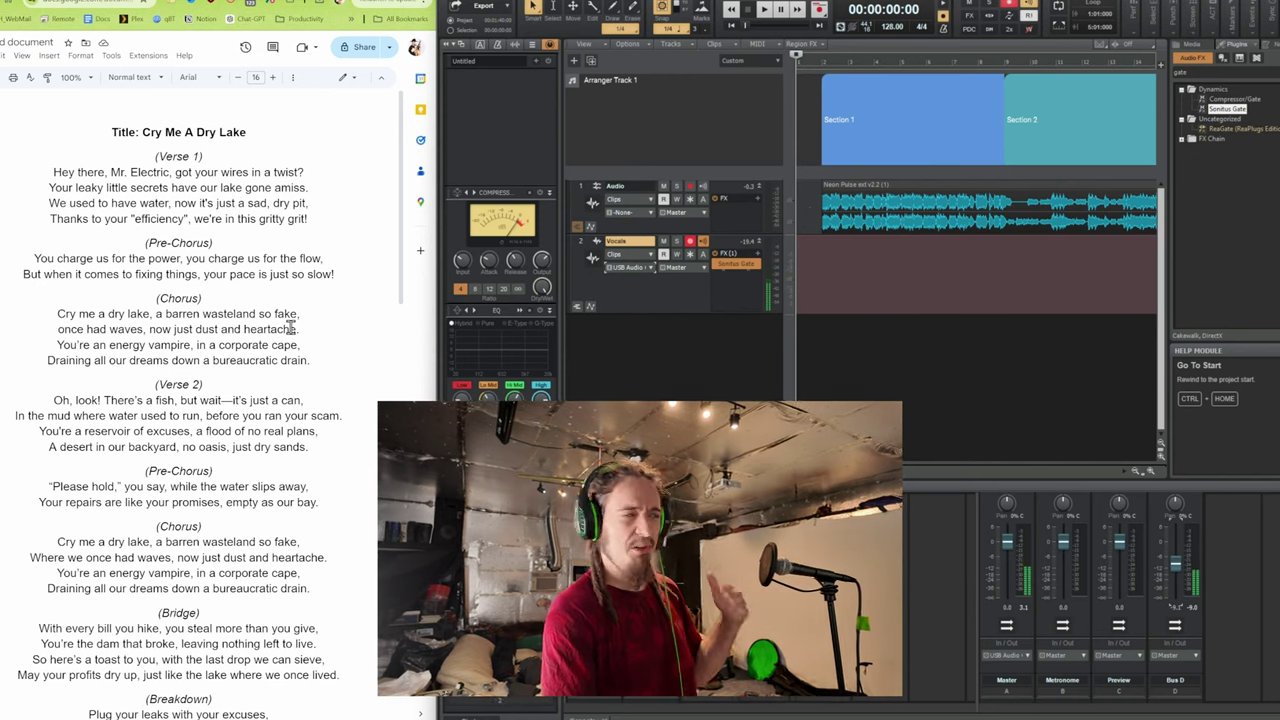
{"action": "left_click", "coordinate": [263, 203]}
{"action": "type", "text": ","}
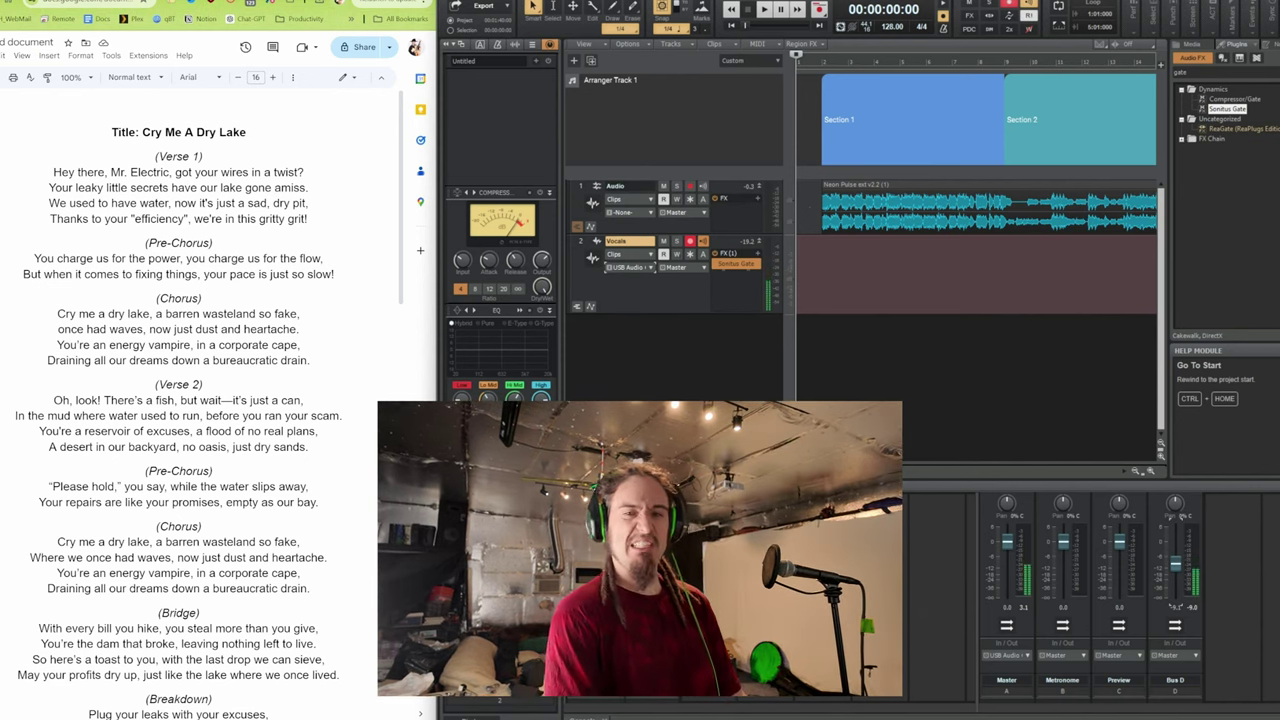
{"action": "key", "text": "space"}
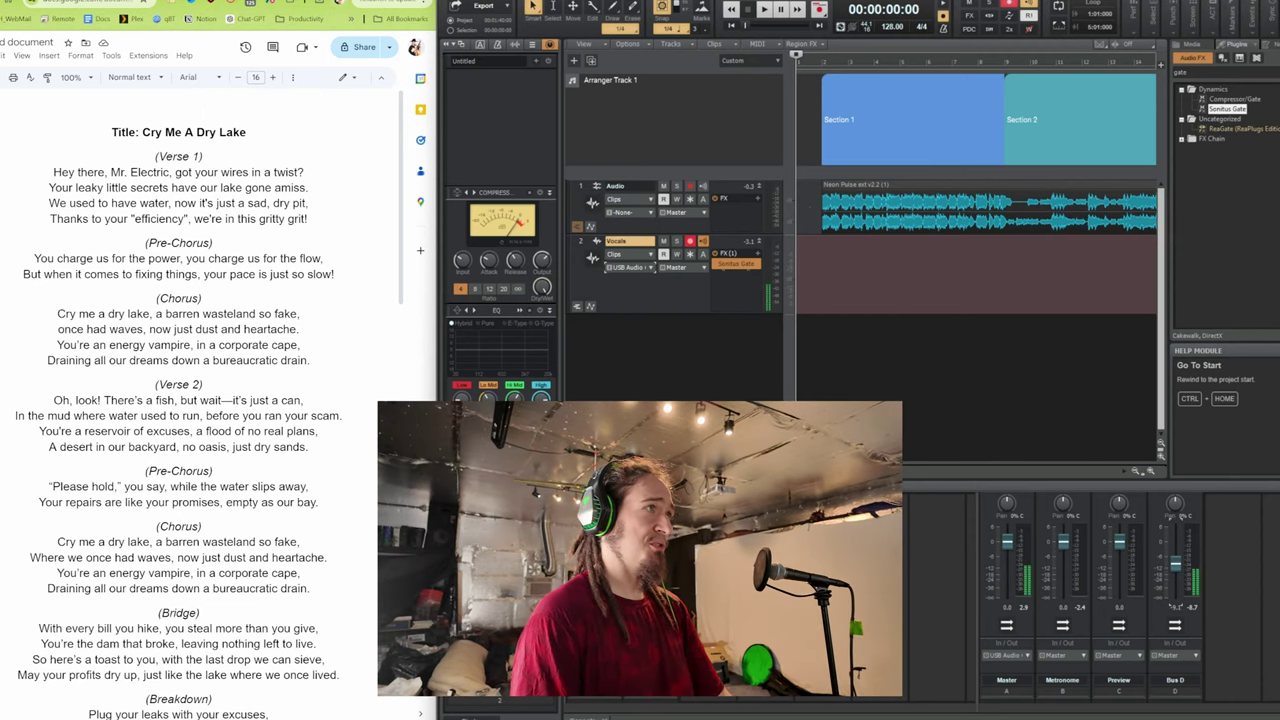
Highlight the first two lines of Verse 1, switch to Cakewalk and show the take lanes of the Vocals track
{"action": "left_click_drag", "start_coordinate": [317, 191], "coordinate": [118, 163]}
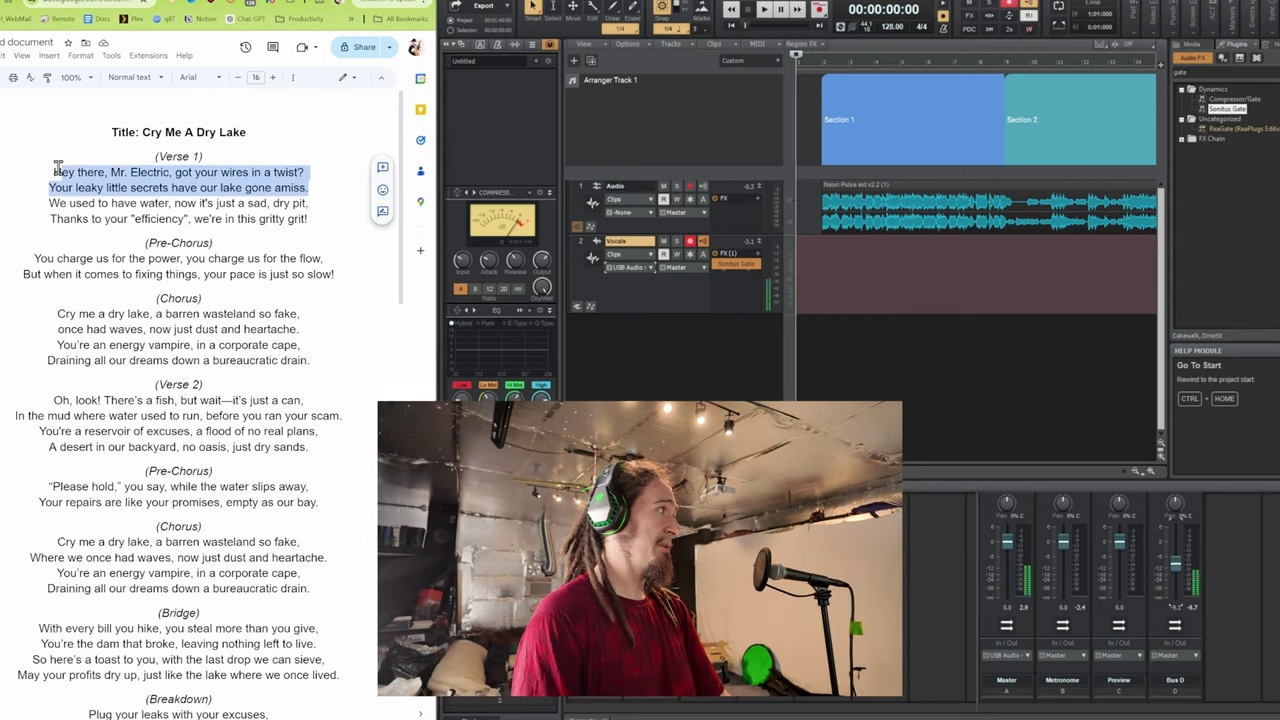
{"action": "key", "text": "alt+Tab"}
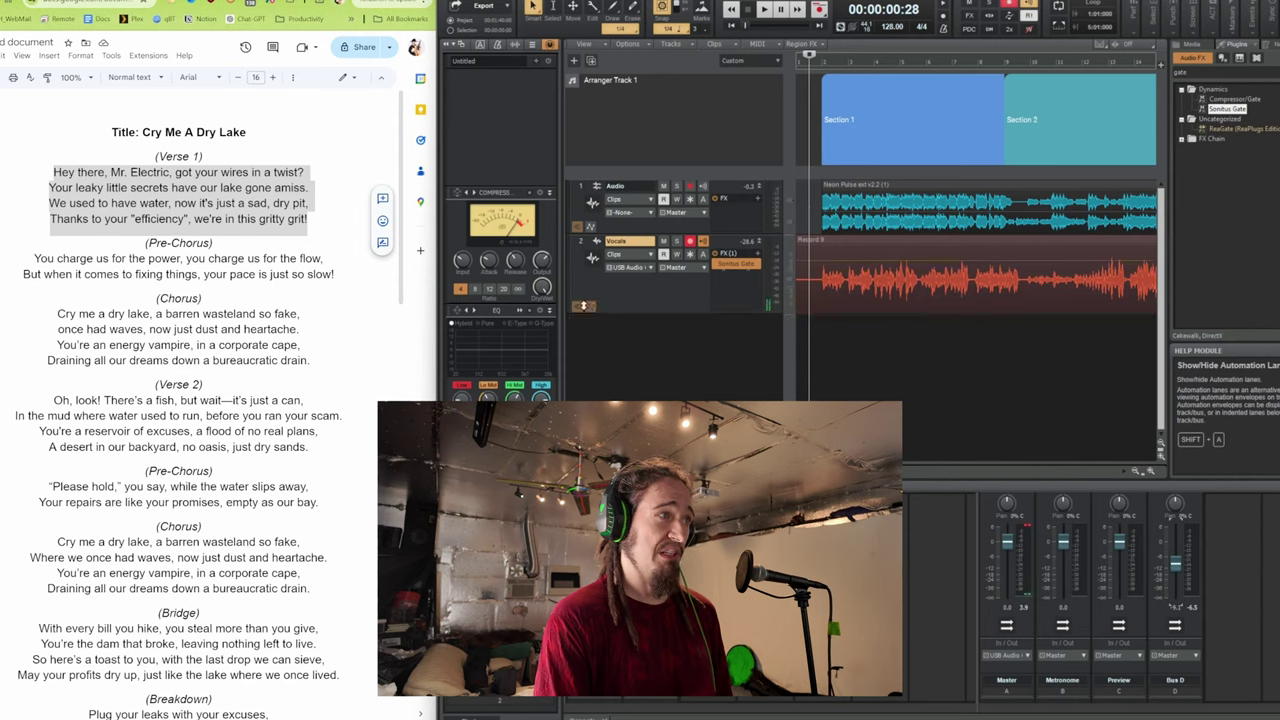
{"action": "left_click", "coordinate": [579, 307]}
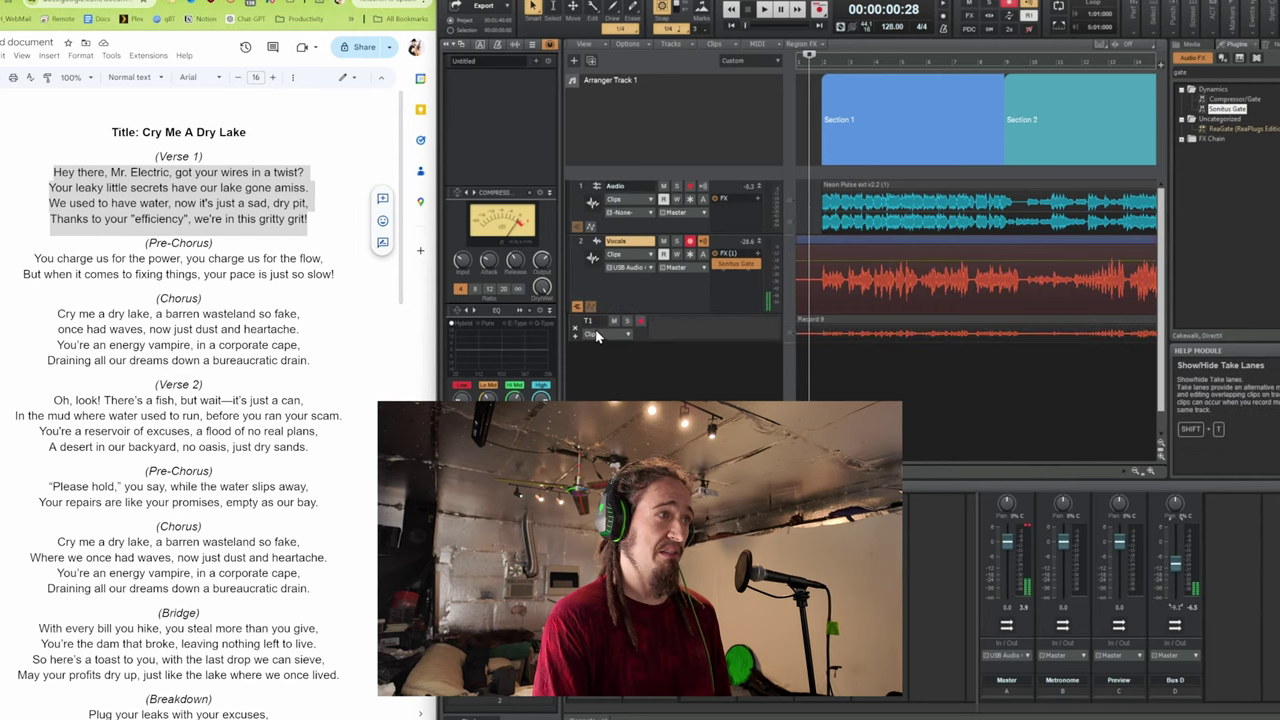
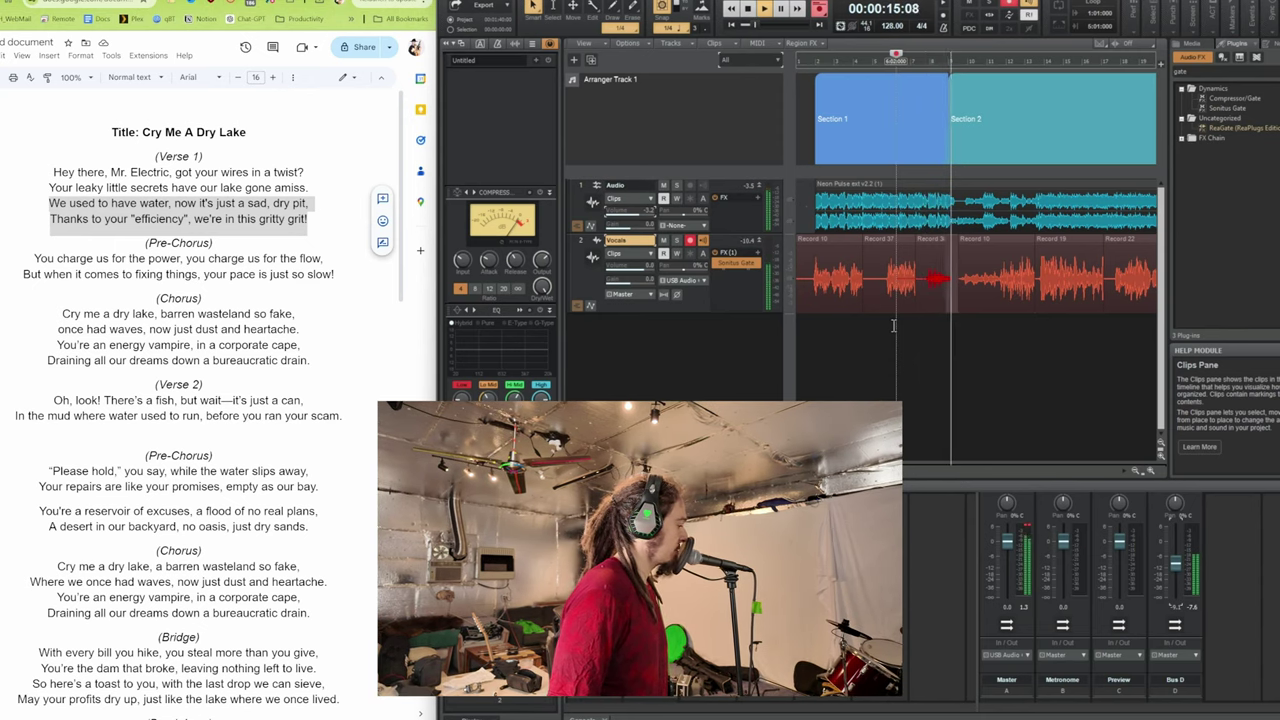
Stop recording, delete the new vocal take near the end of Section 1 and re-record it from 00:00:09:11
{"action": "key", "text": "space"}
{"action": "left_click", "coordinate": [930, 240]}
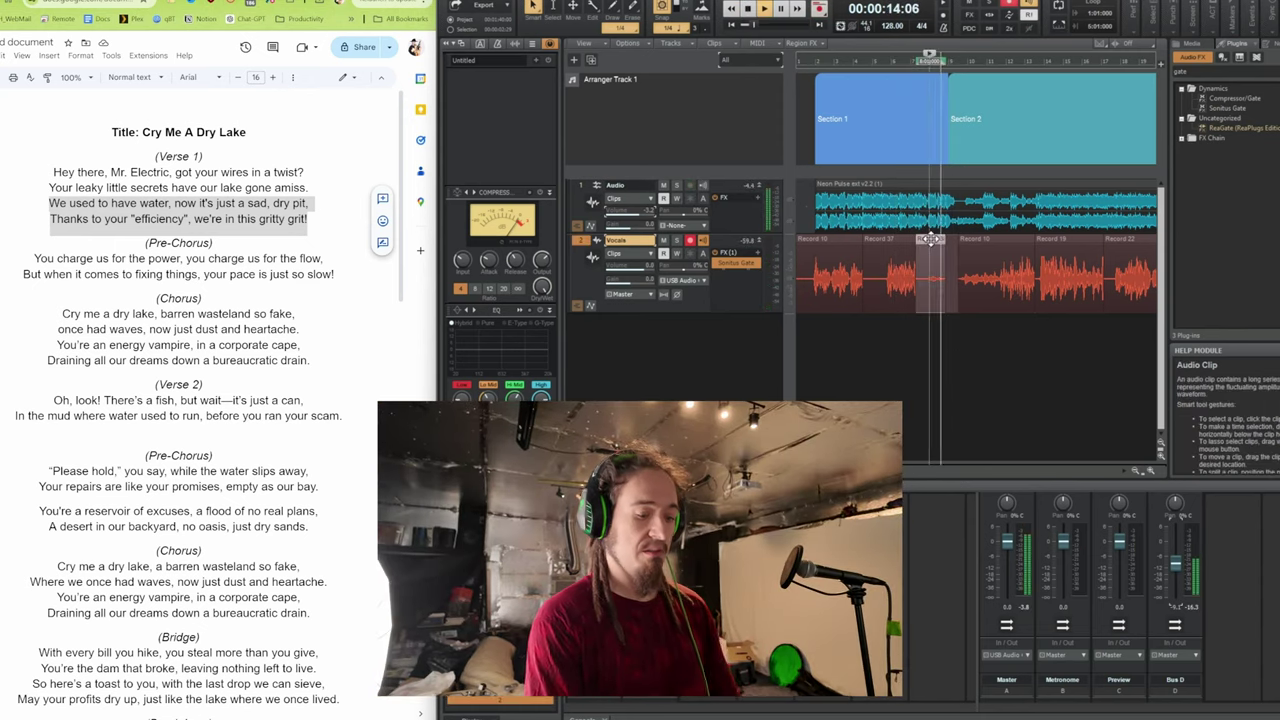
{"action": "left_click", "coordinate": [891, 280]}
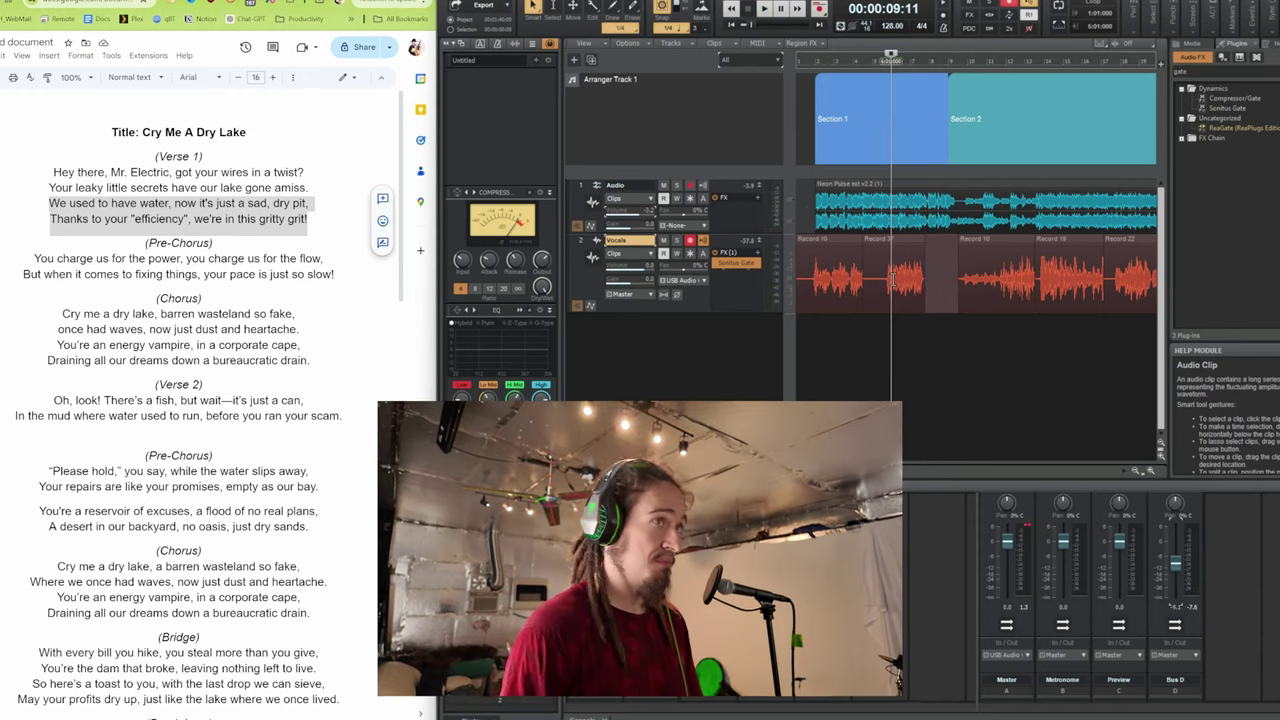
{"action": "key", "text": "r"}
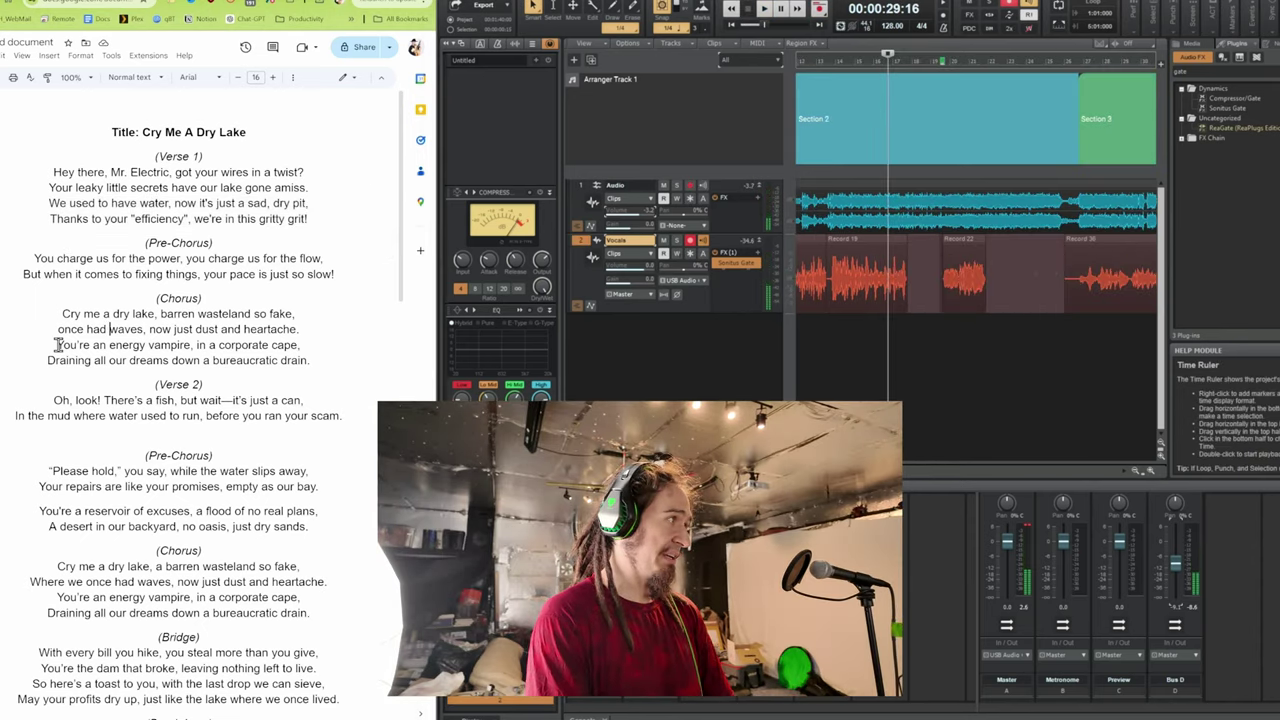
Record the "You're an energy vampire" chorus line from 00:00:29:16 and the Verse 2 vocals from 00:00:46:26
{"action": "left_click_drag", "start_coordinate": [58, 345], "coordinate": [231, 343]}
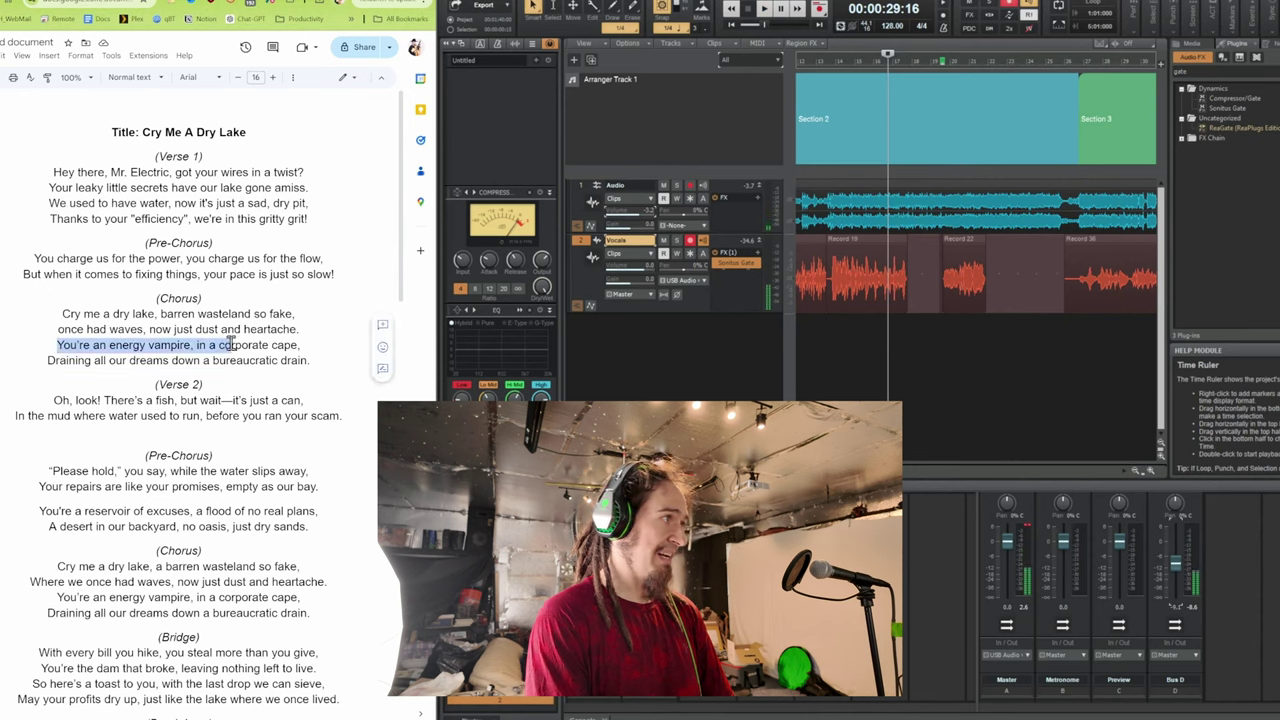
{"action": "left_click", "coordinate": [819, 8]}
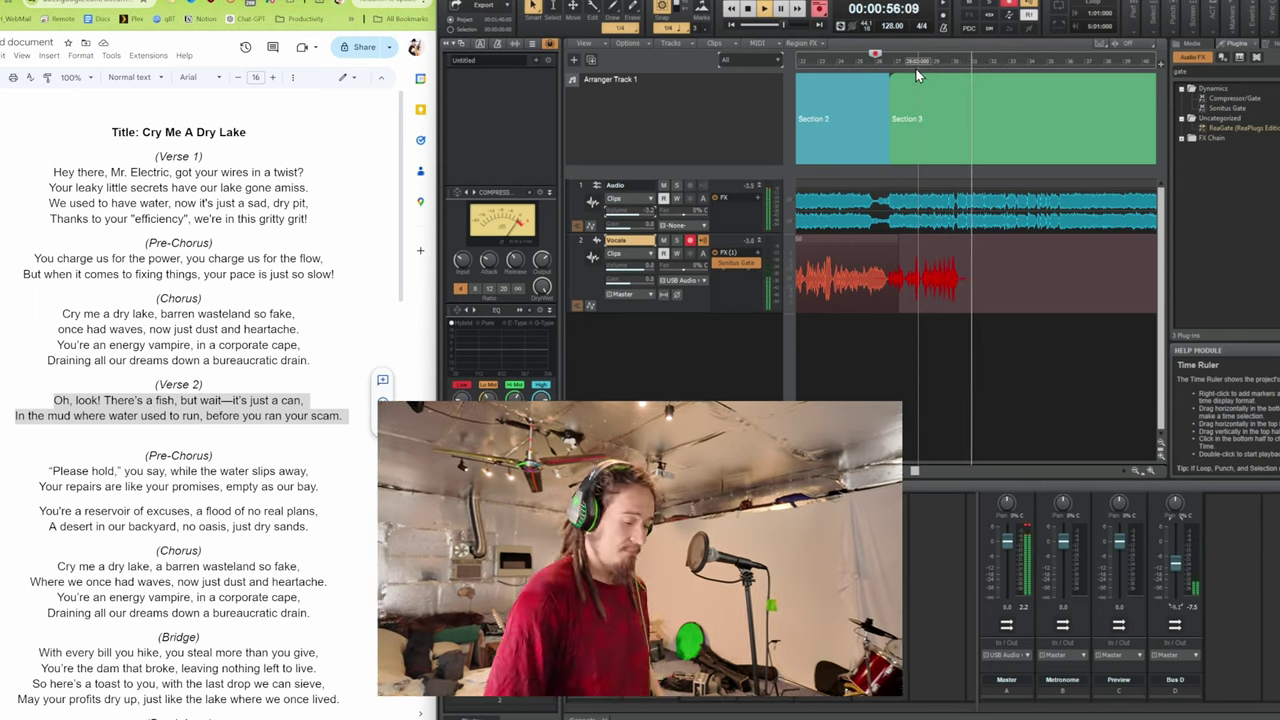
{"action": "key", "text": "space"}
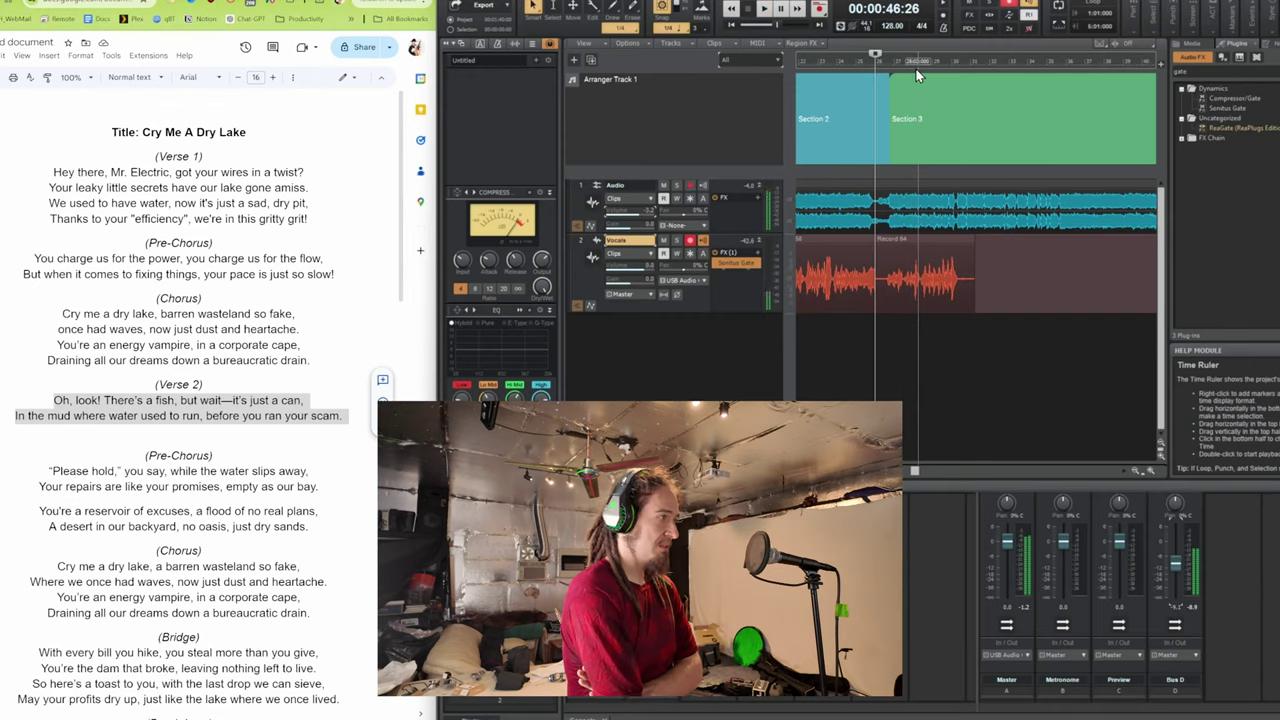
{"action": "key", "text": "r"}
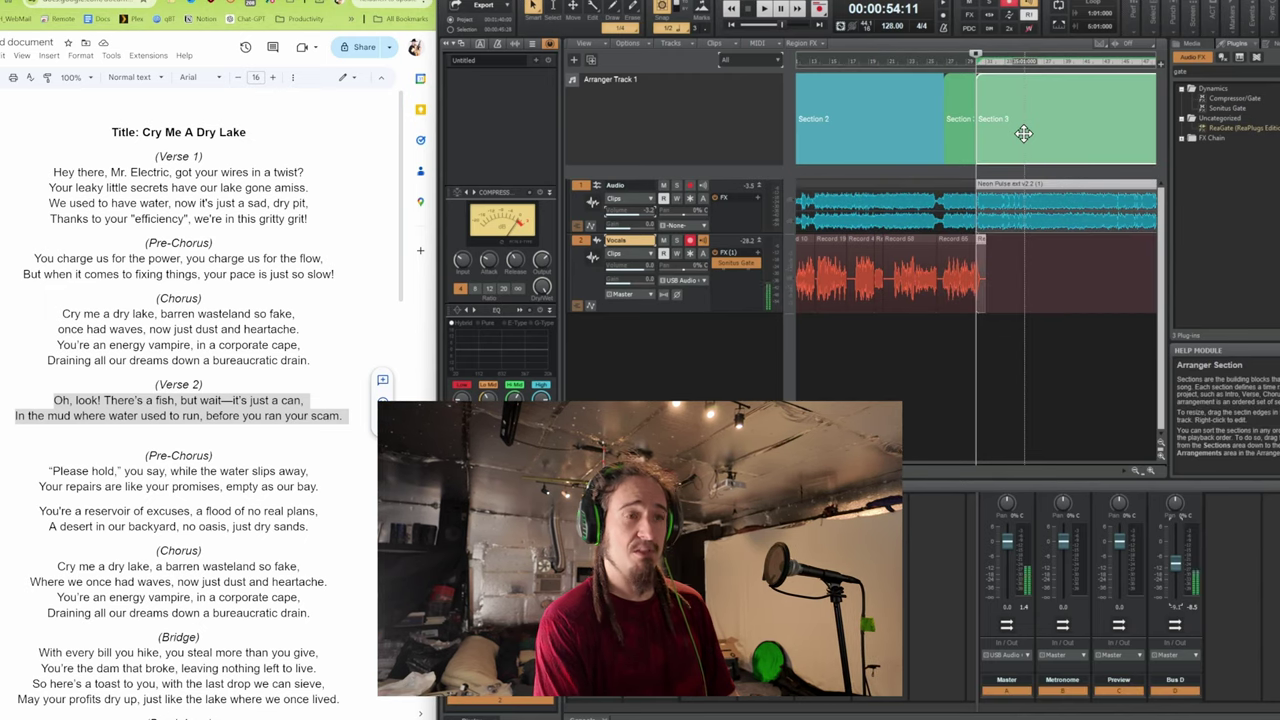
Delete the last Section 3 arranger section starting at 00:00:54:11 and split Section 2 at 00:00:24:04
{"action": "key", "text": "Delete"}
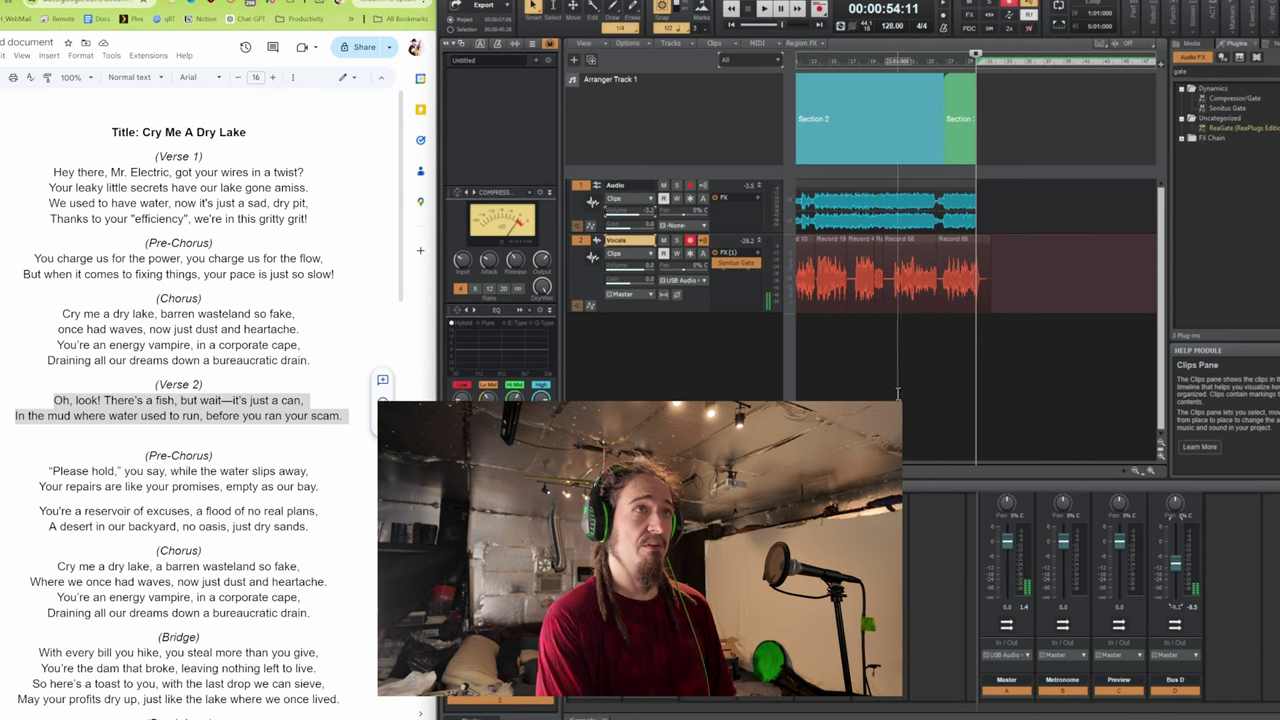
{"action": "scroll", "coordinate": [940, 250], "scroll_direction": "left", "scroll_amount": 2}
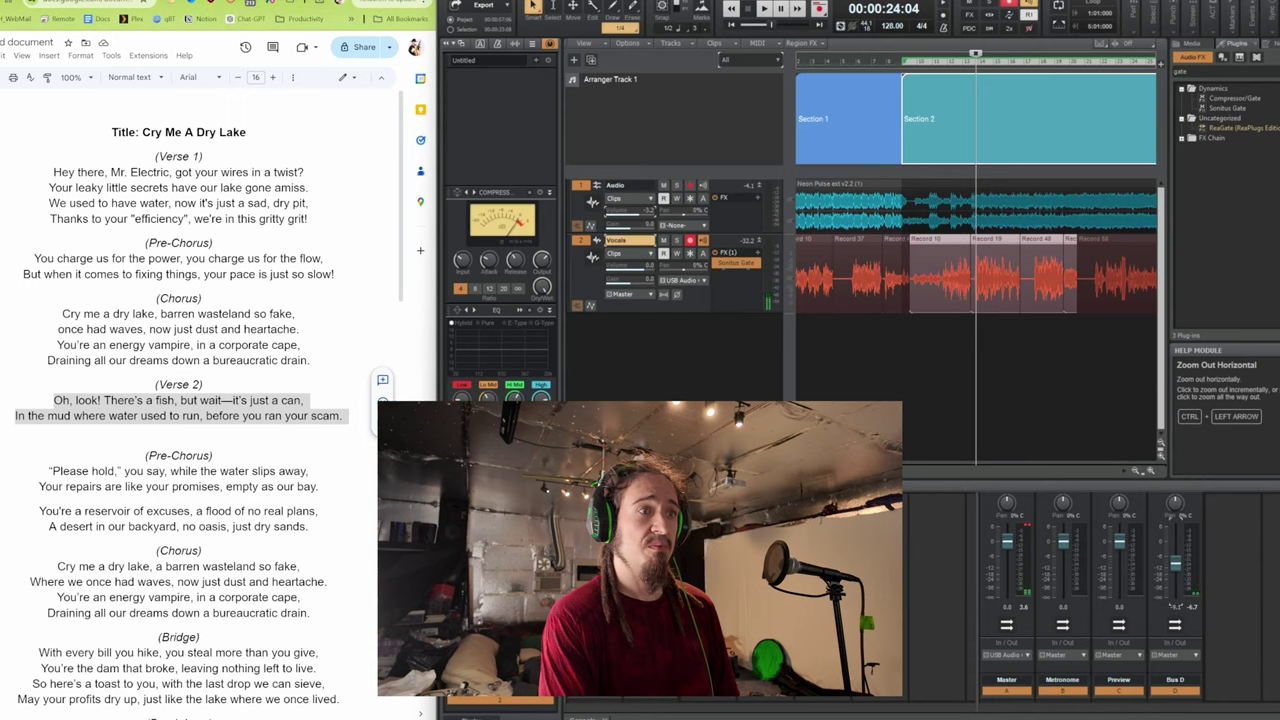
{"action": "scroll", "coordinate": [976, 250], "scroll_direction": "right", "scroll_amount": 3}
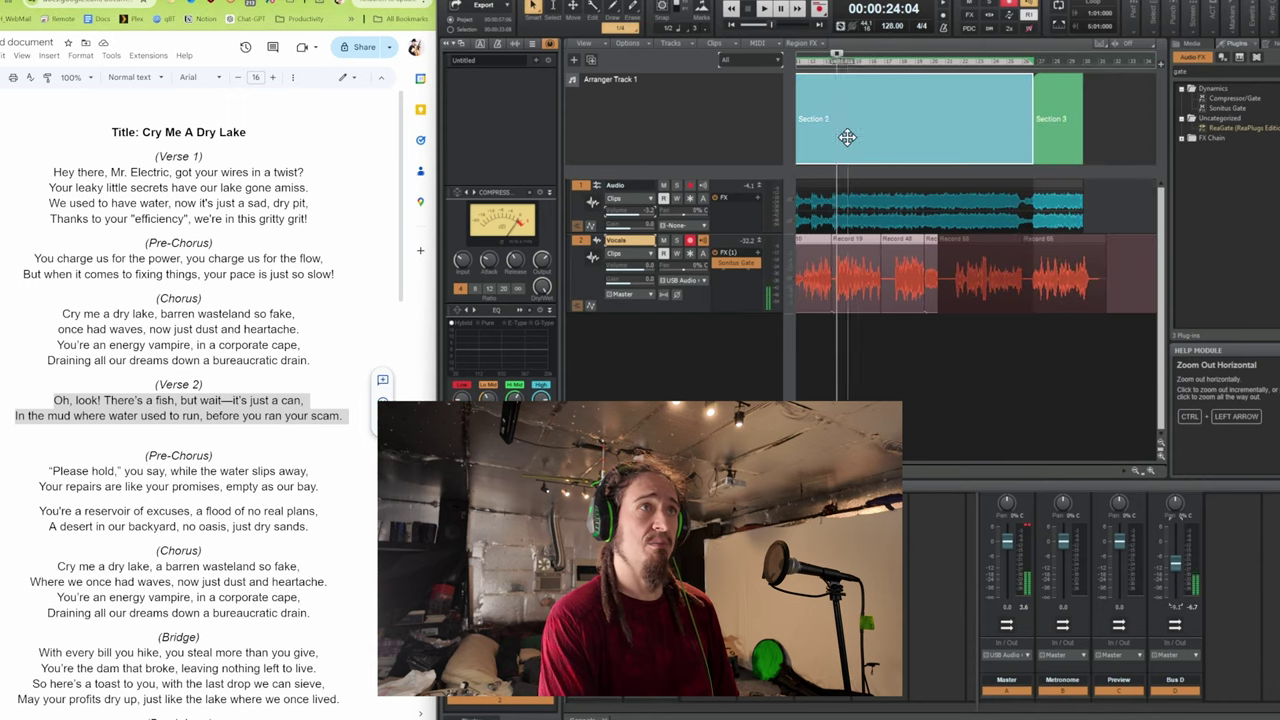
{"action": "right_click", "coordinate": [889, 112]}
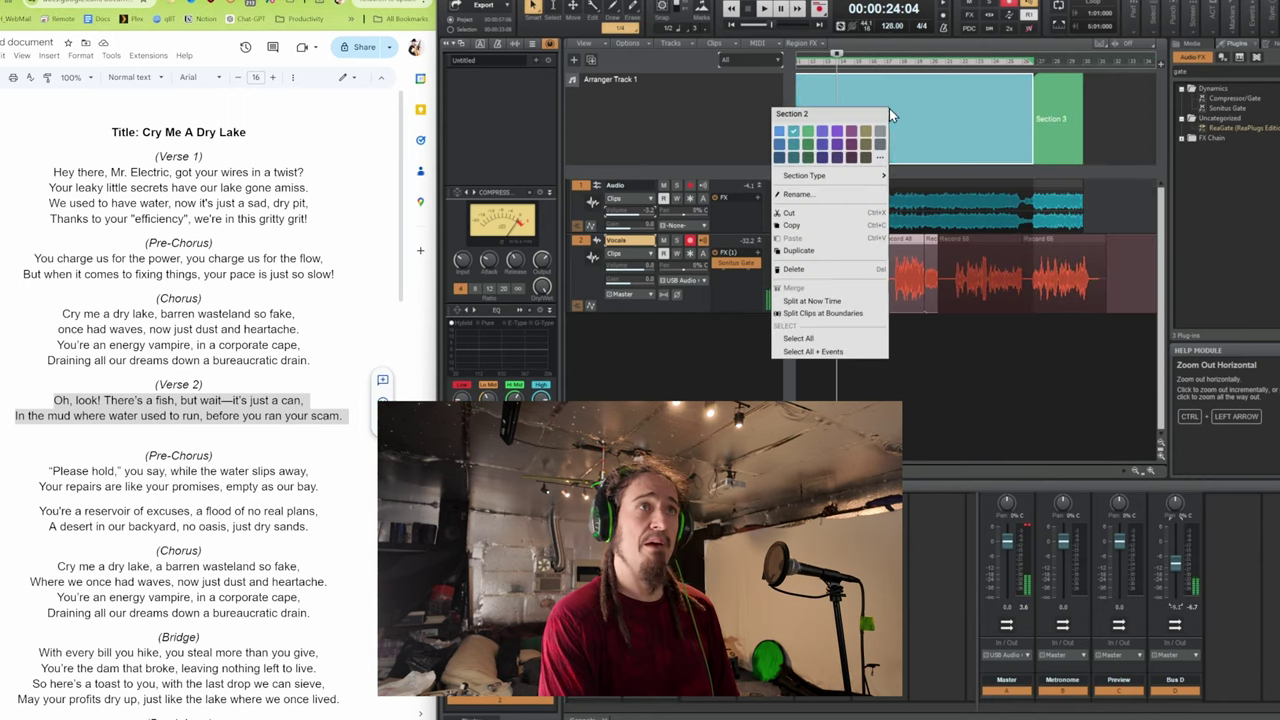
{"action": "left_click", "coordinate": [836, 302]}
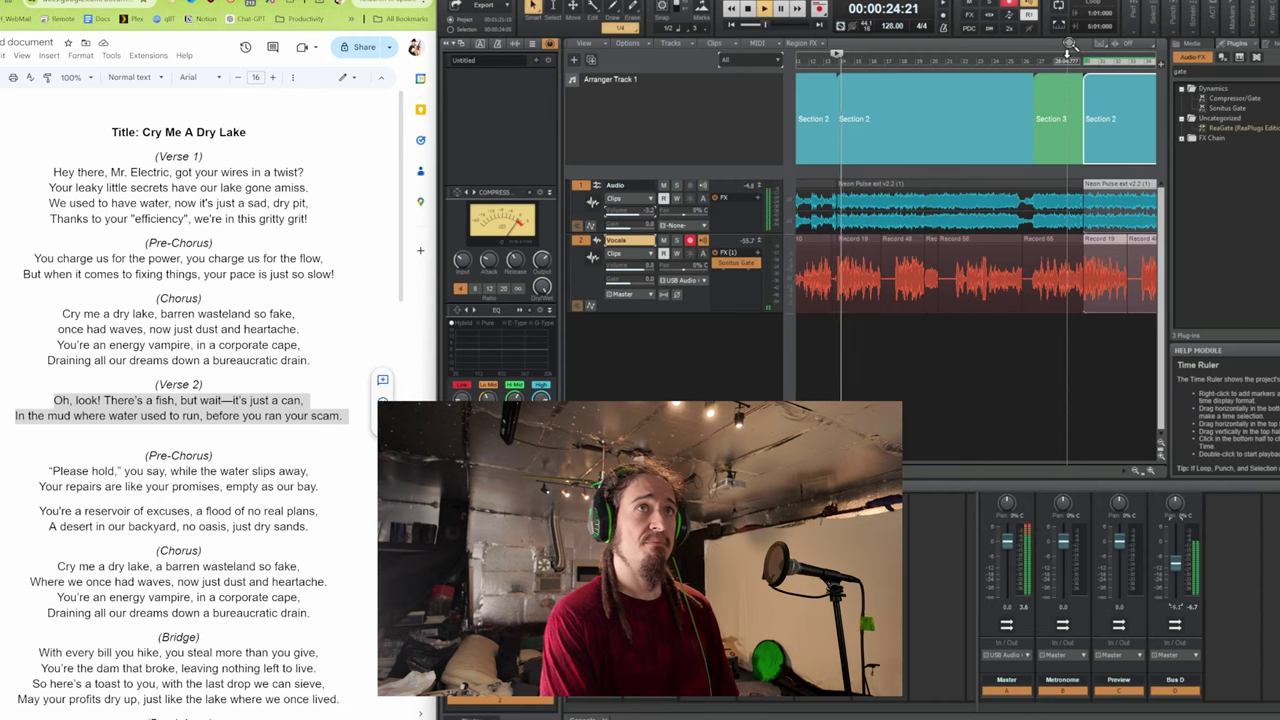
Trim the end of the Audio track's clip slightly and extend arranger Section 3 to finish exactly at the clip's end
{"action": "left_click", "coordinate": [1069, 60]}
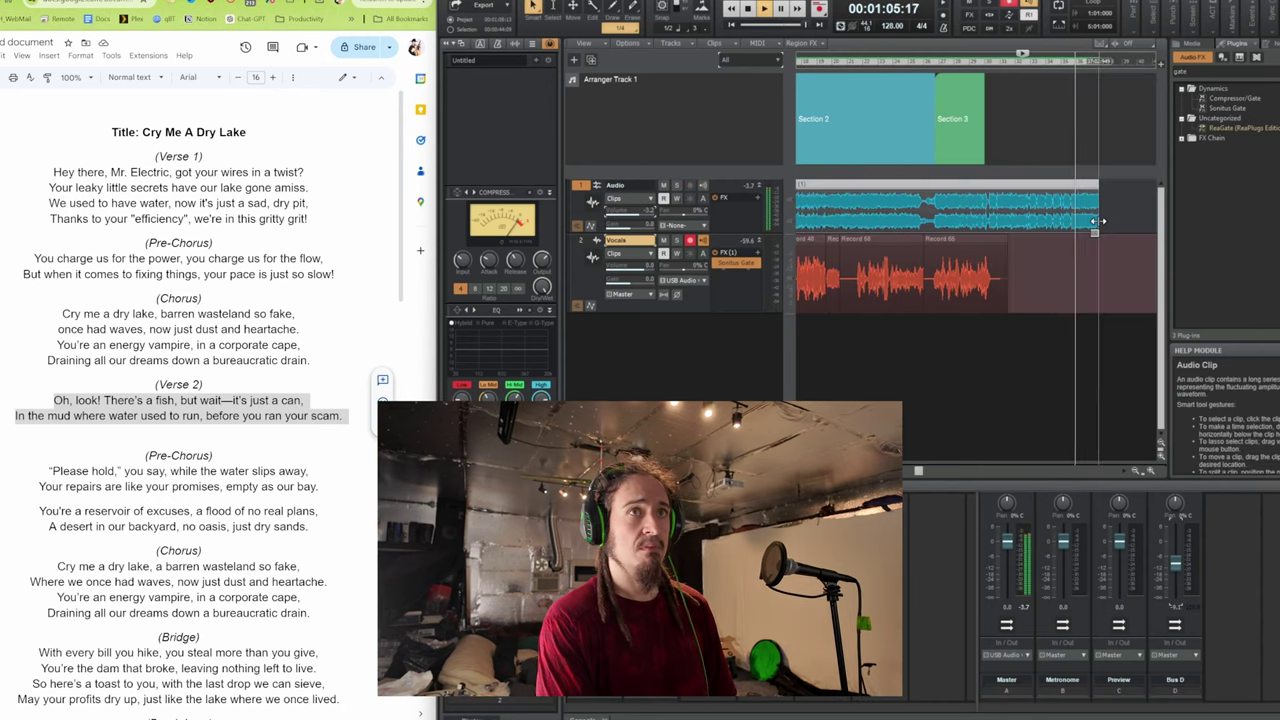
{"action": "left_click_drag", "start_coordinate": [1097, 220], "coordinate": [1072, 220]}
{"action": "key", "text": "space"}
{"action": "left_click_drag", "start_coordinate": [984, 120], "coordinate": [1075, 120]}
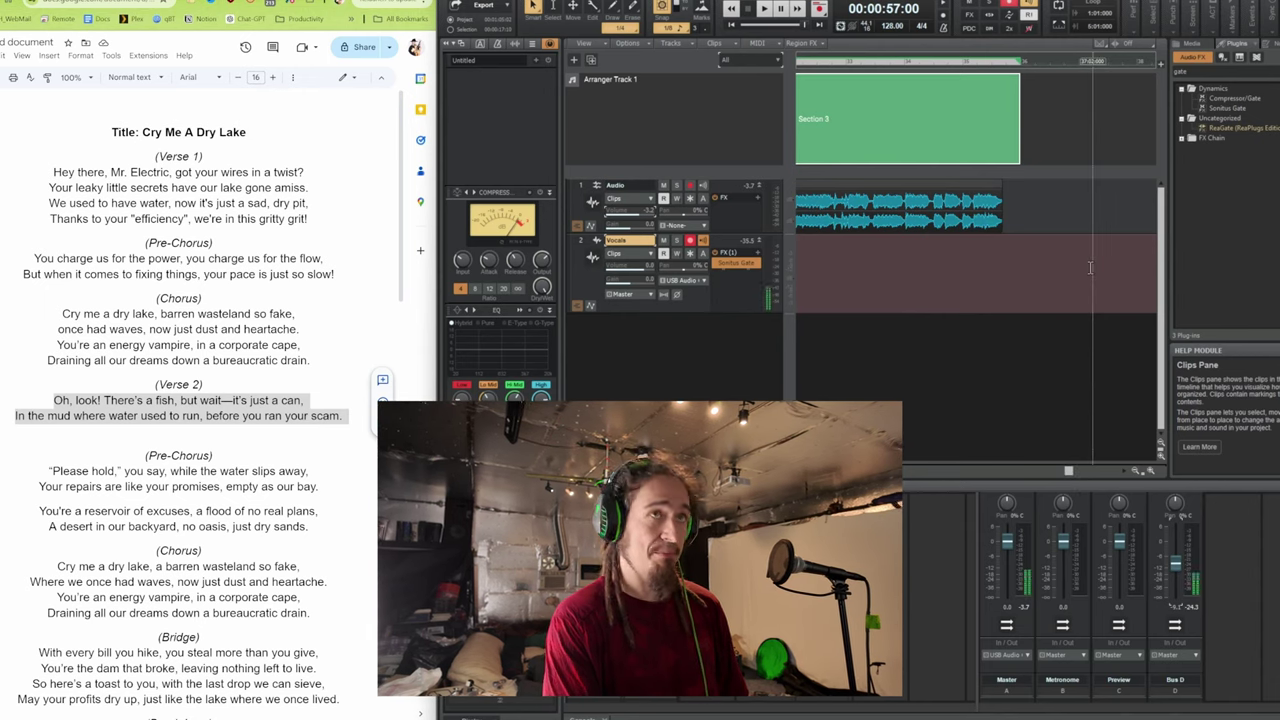
{"action": "left_click_drag", "start_coordinate": [1020, 112], "coordinate": [1001, 122]}
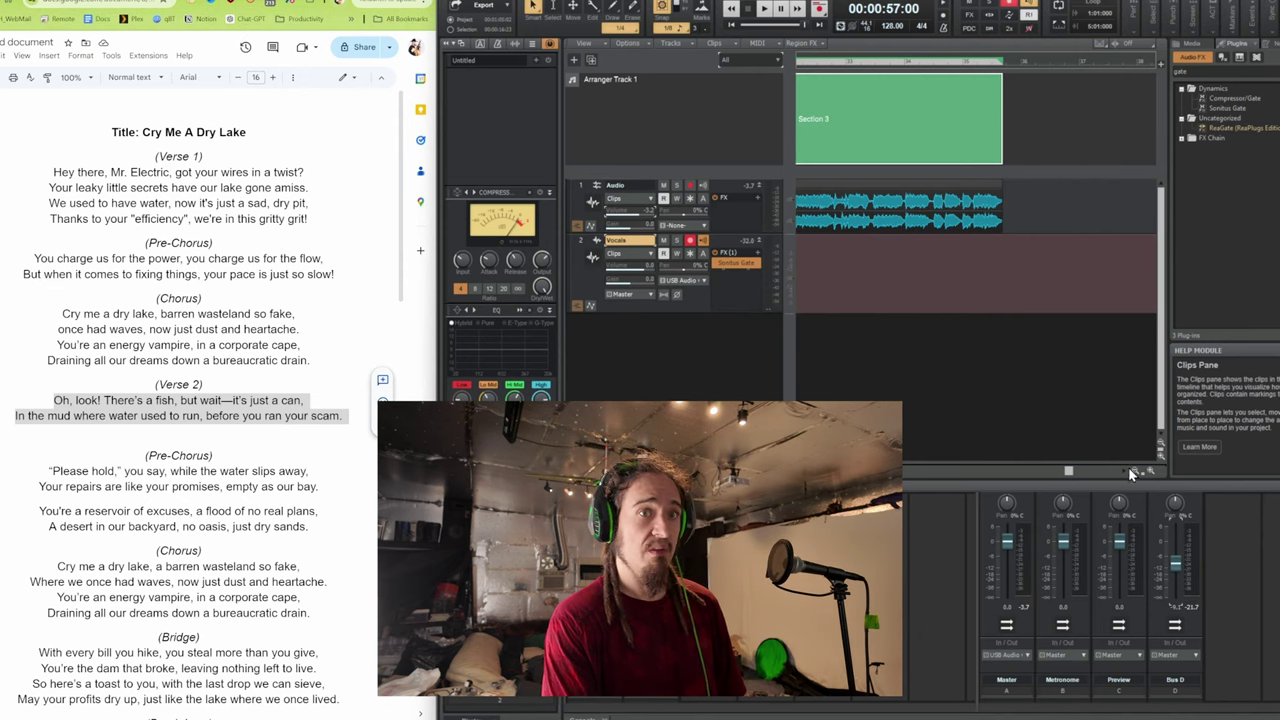
Hide the browser and the inspector to widen the track view
{"action": "left_click_drag", "start_coordinate": [1076, 472], "coordinate": [917, 471]}
{"action": "key", "text": "b"}
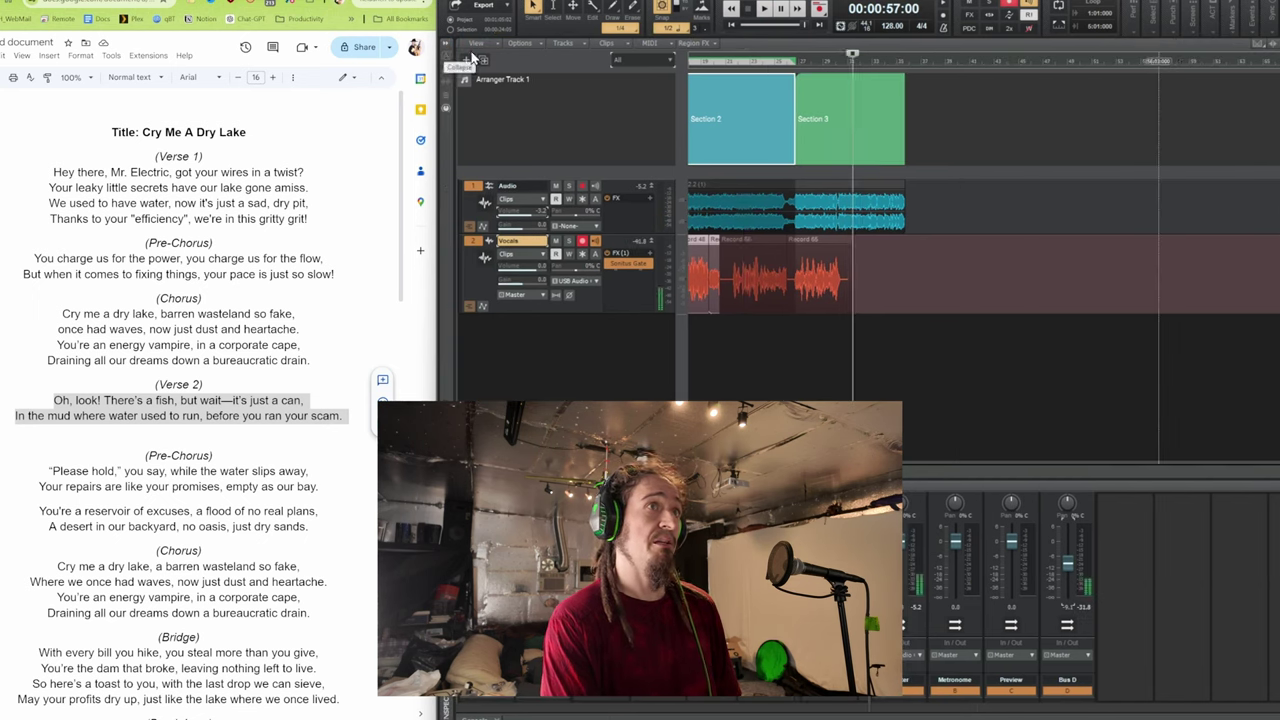
{"action": "left_click", "coordinate": [447, 50]}
Place a copy of the second Section 2 with its clips directly after Section 3 and play the transition
{"action": "key", "text": "ctrl+d"}
{"action": "left_click", "coordinate": [885, 60]}
{"action": "key", "text": "space"}
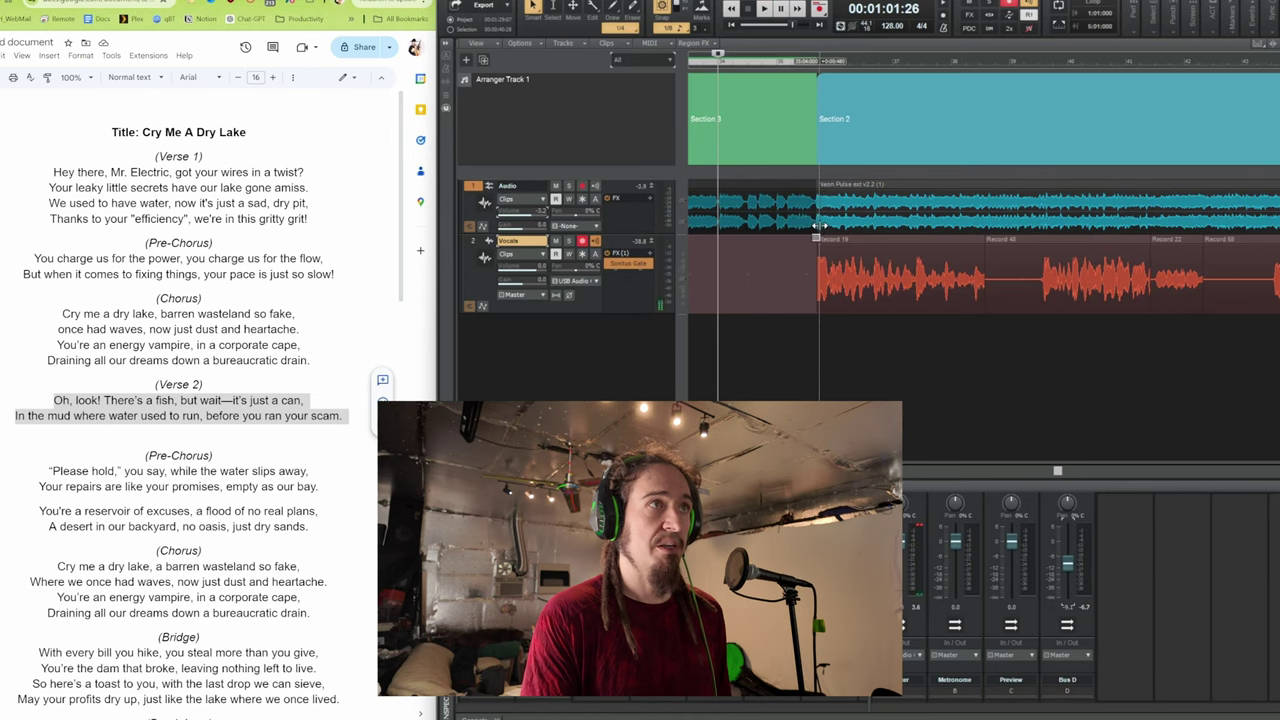
Extend the start of the copied Section 2 audio clip slightly over the end of Section 3's audio clip
{"action": "left_click", "coordinate": [817, 226]}
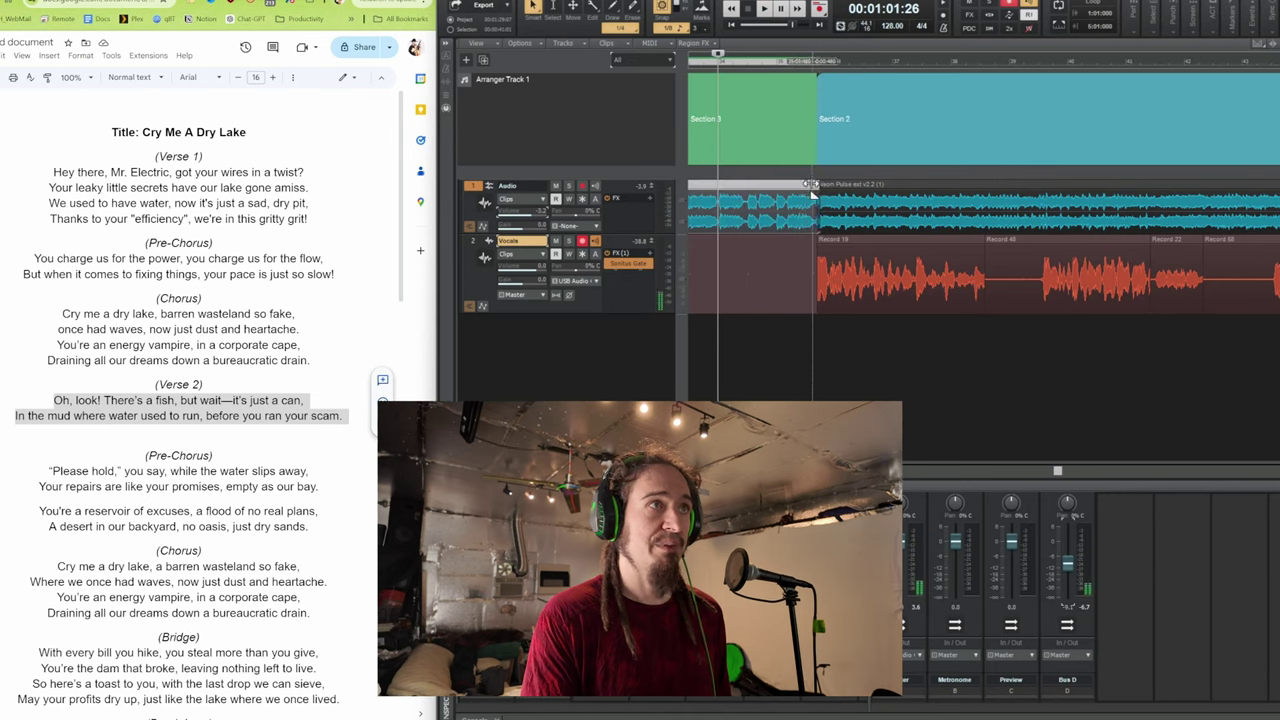
{"action": "left_click", "coordinate": [822, 199]}
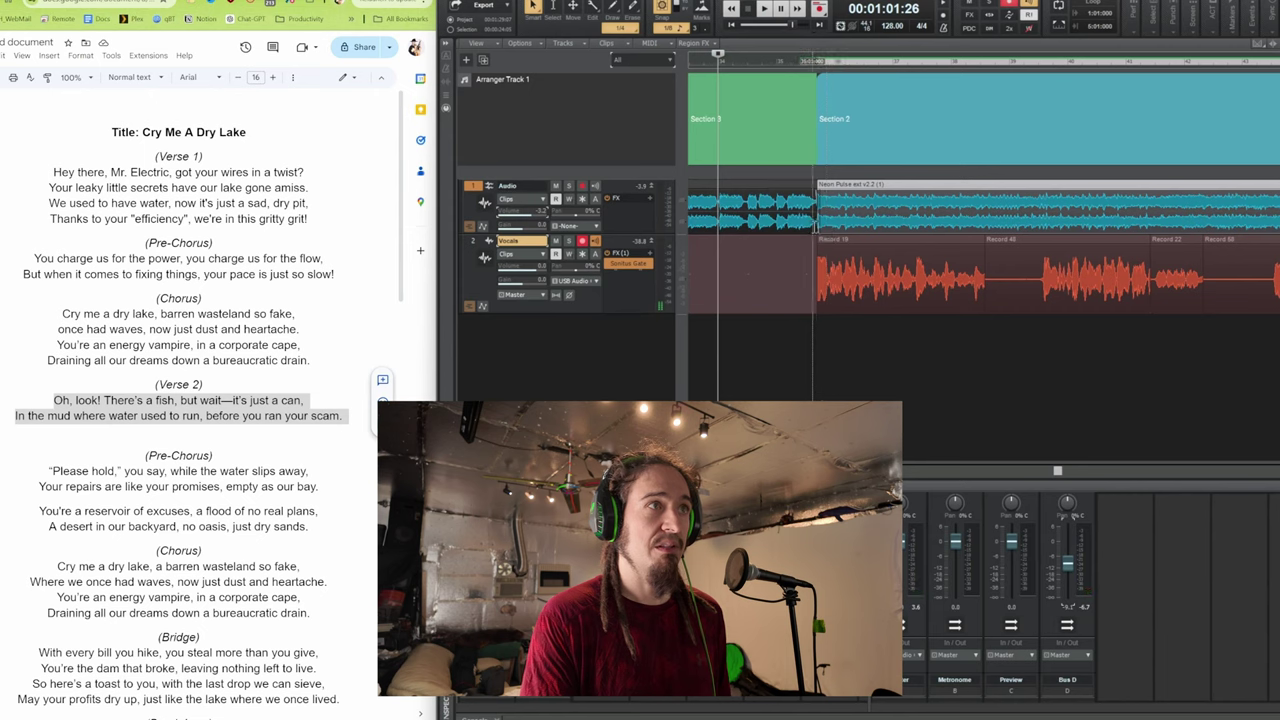
{"action": "left_click_drag", "start_coordinate": [815, 227], "coordinate": [810, 227]}
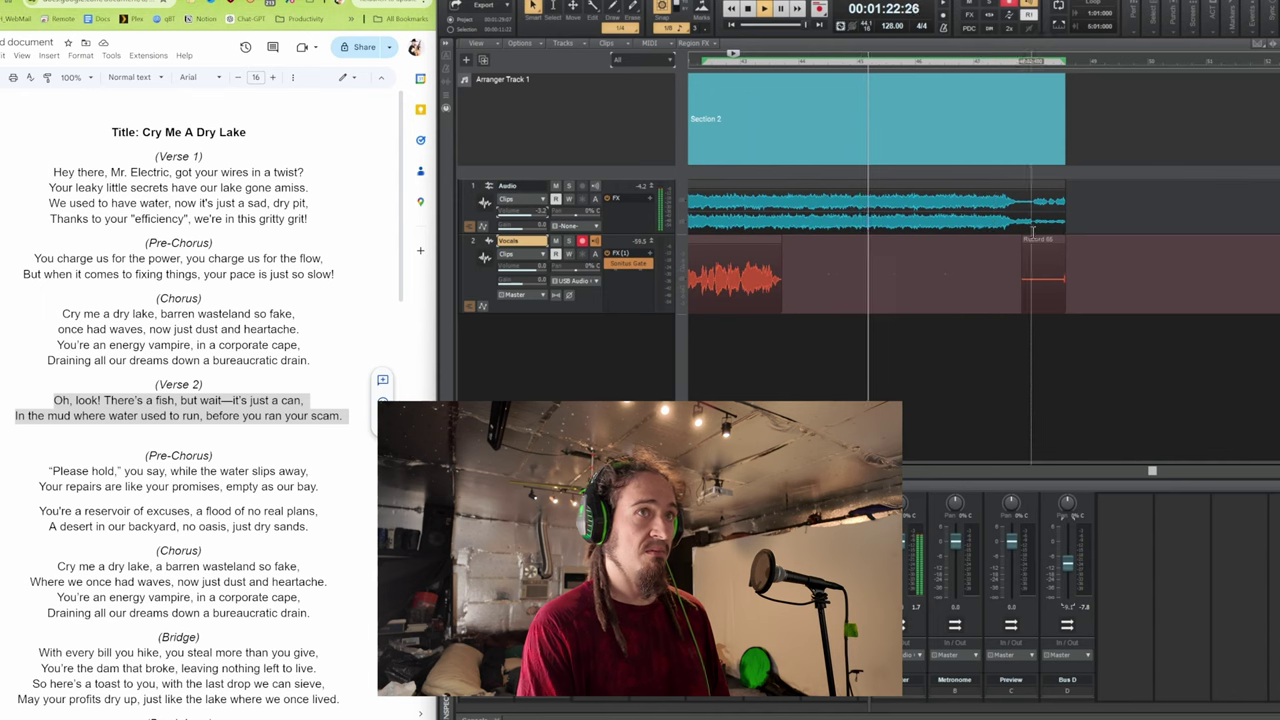
{"action": "left_click_drag", "start_coordinate": [1032, 232], "coordinate": [1060, 215]}
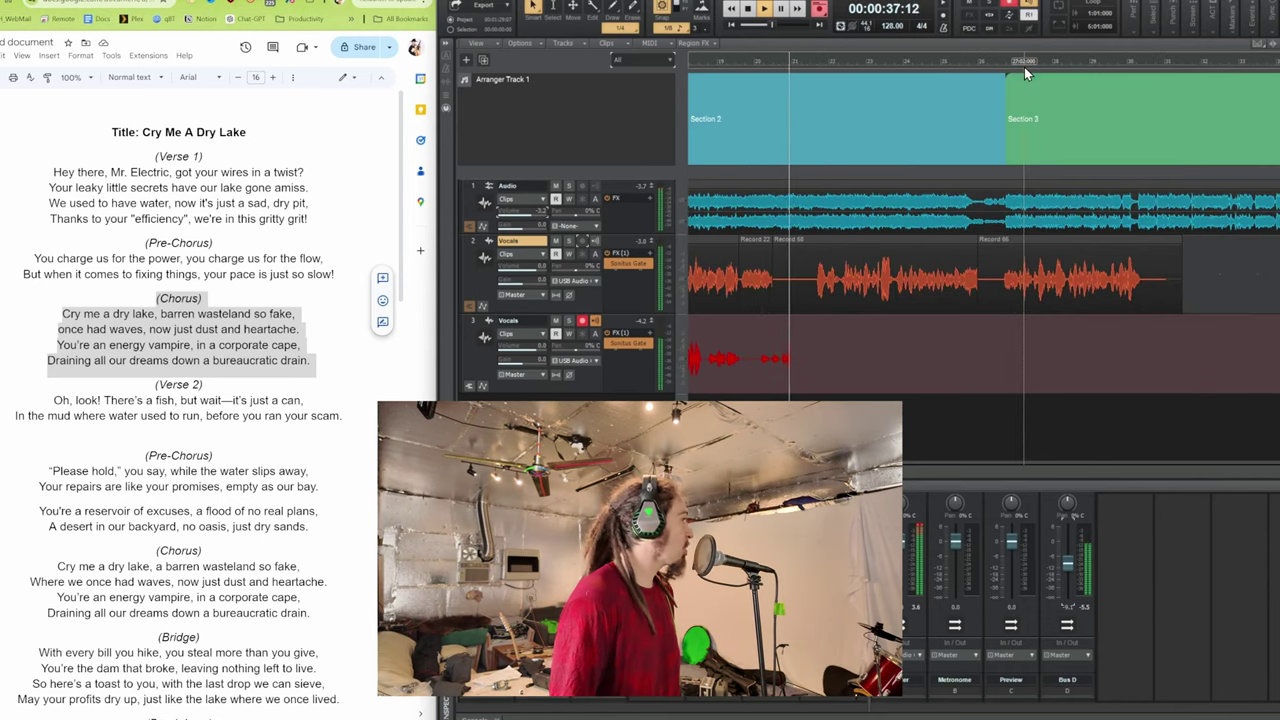
Delete the copied Section 2 after Section 3 and select the second original Section 2 with its vocal clips
{"action": "scroll", "coordinate": [1016, 300], "scroll_direction": "left", "scroll_amount": 3}
{"action": "left_click", "coordinate": [1016, 385]}
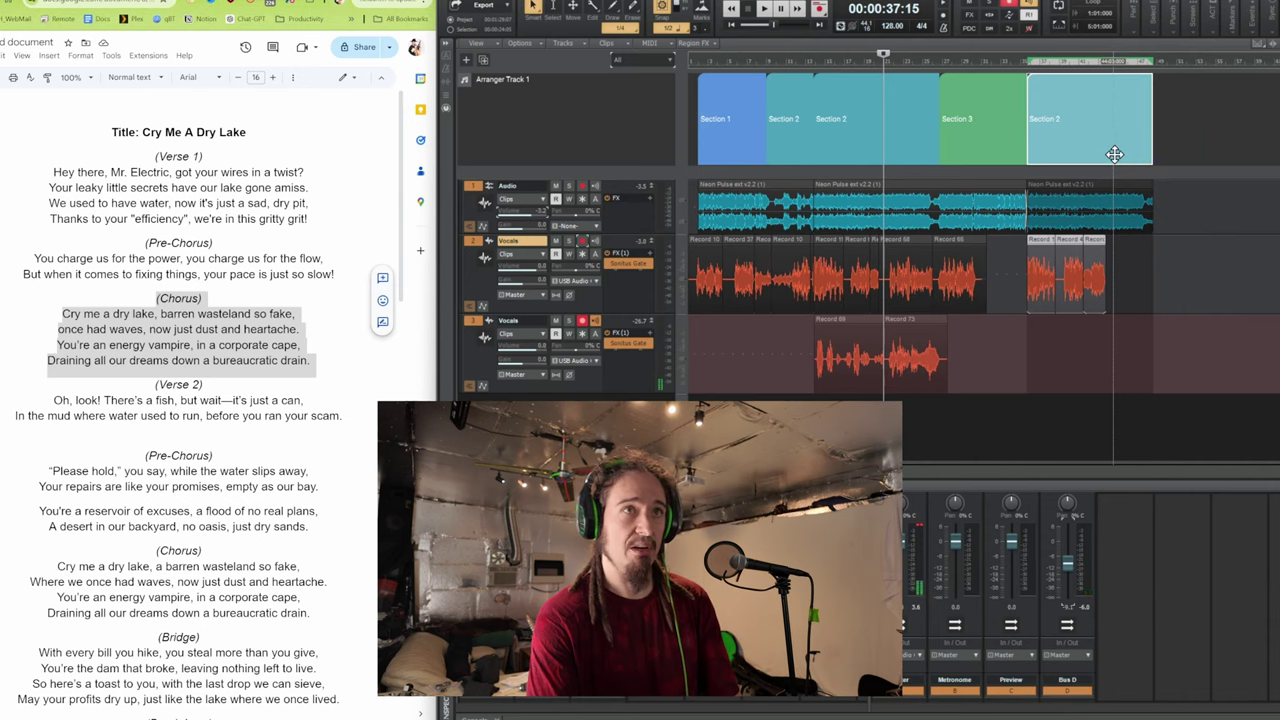
{"action": "left_click_drag", "start_coordinate": [1137, 160], "coordinate": [873, 131]}
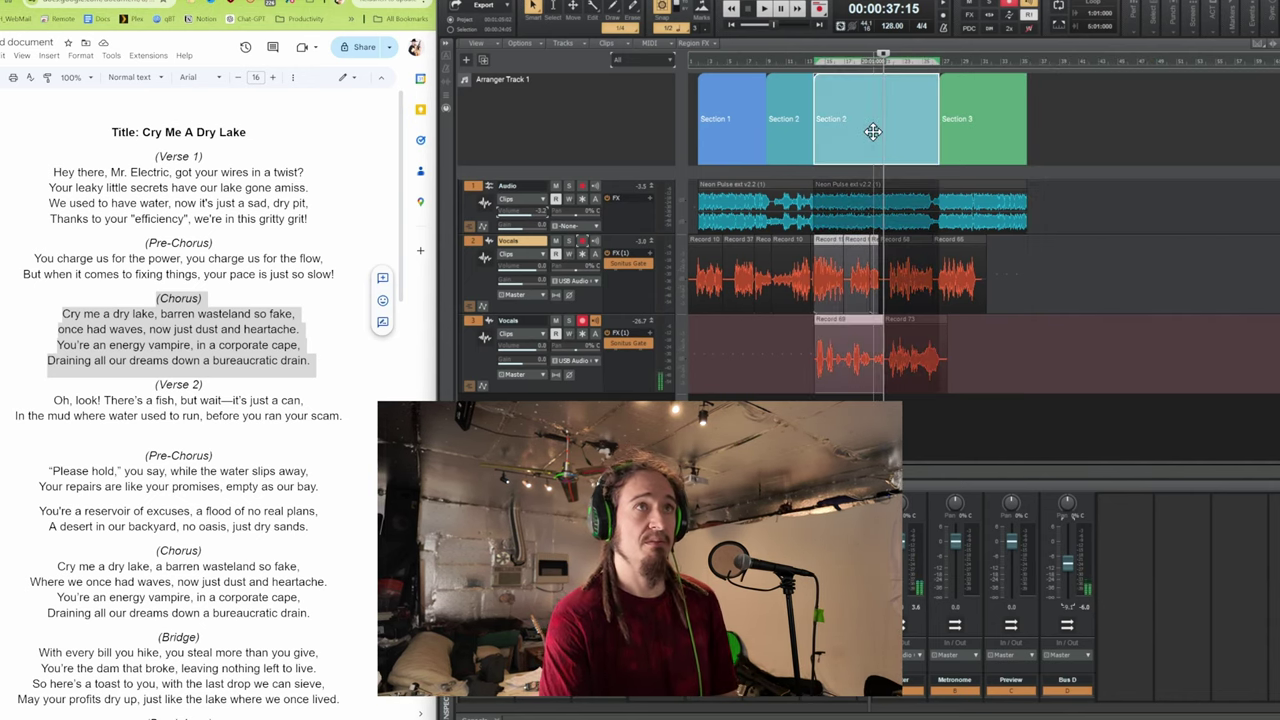